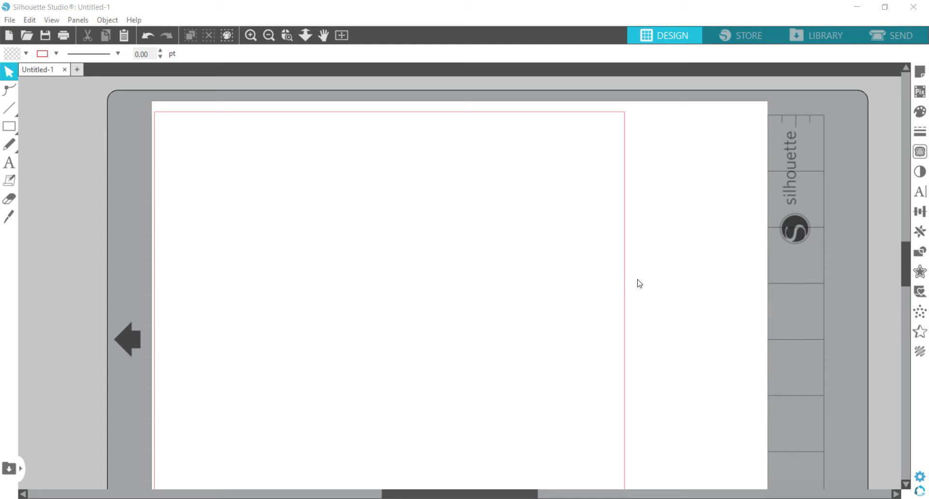
Draw a plain rectangle near the top of the page with the Rectangle tool
{"action": "left_click", "coordinate": [8, 125]}
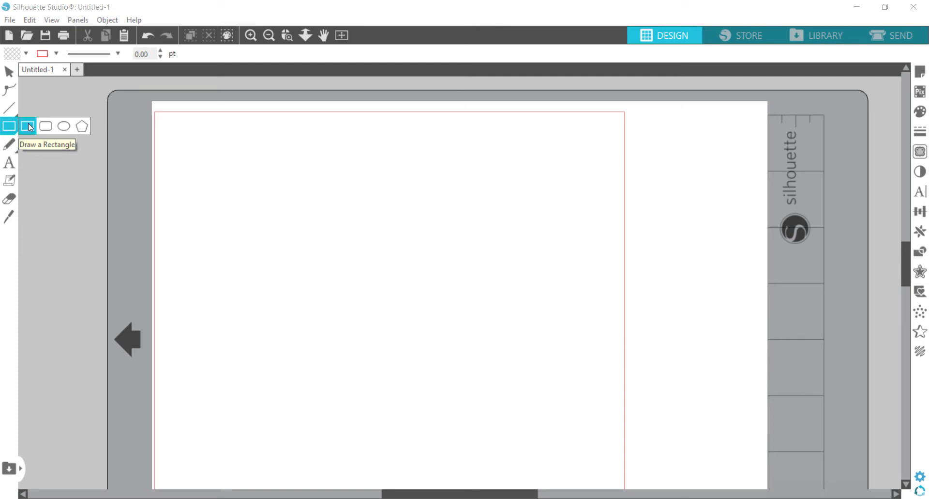
{"action": "left_click", "coordinate": [28, 124]}
{"action": "left_click_drag", "start_coordinate": [275, 187], "coordinate": [427, 233]}
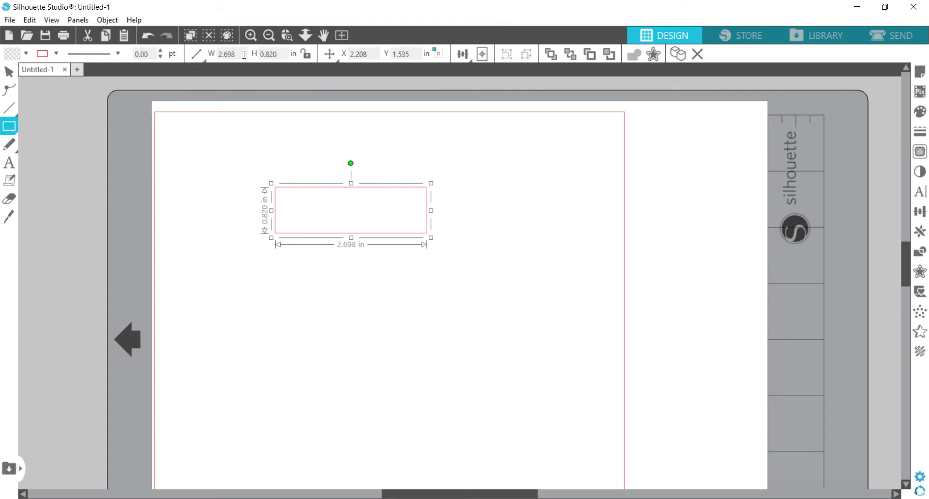
Size the rectangle to 0.25 in high and 1.5 in wide, then lock its aspect ratio
{"action": "key", "text": "Tab"}
{"action": "type", "text": ".25"}
{"action": "key", "text": "Return"}
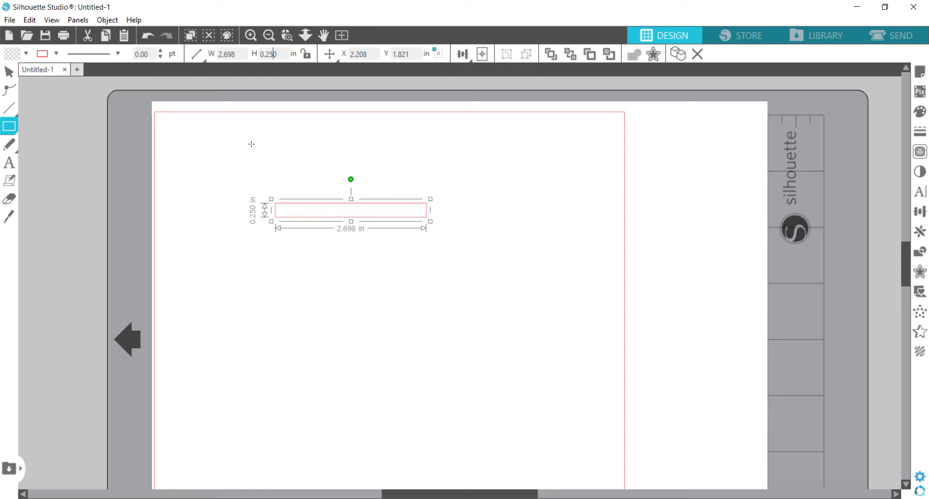
{"action": "left_click", "coordinate": [228, 53]}
{"action": "type", "text": "1.5"}
{"action": "key", "text": "Return"}
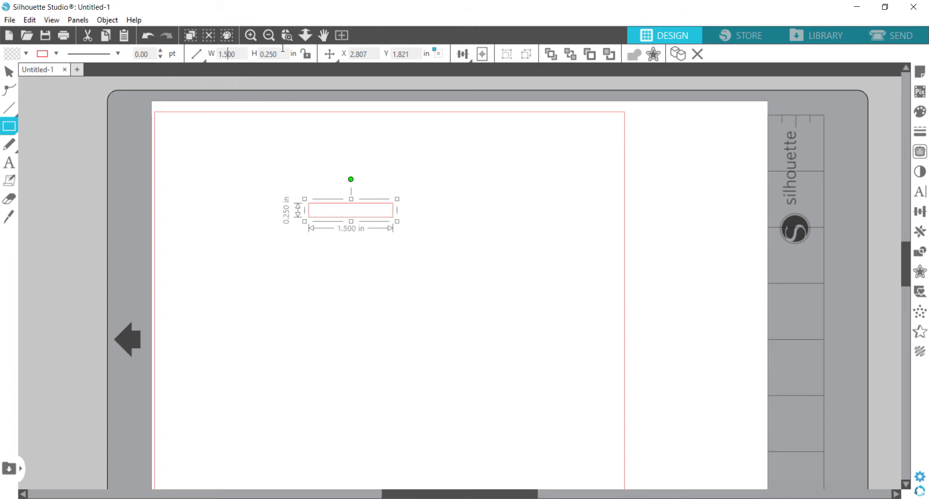
{"action": "left_click", "coordinate": [307, 54]}
Duplicate the rectangle and move the copy up above the original
{"action": "left_click", "coordinate": [9, 72]}
{"action": "right_click", "coordinate": [381, 215]}
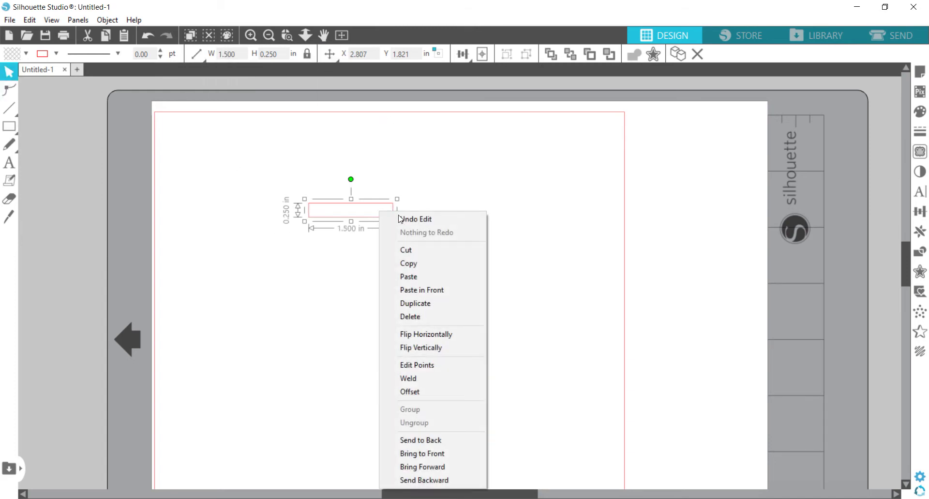
{"action": "left_click", "coordinate": [435, 303]}
{"action": "left_click", "coordinate": [433, 216]}
{"action": "left_click_drag", "start_coordinate": [403, 211], "coordinate": [409, 183]}
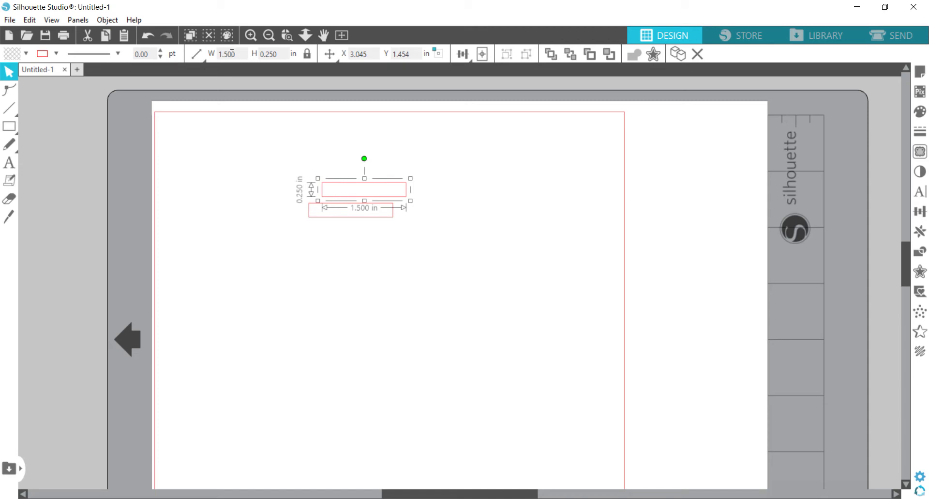
Unlock the copy's proportions and set its height to 0.3 in
{"action": "type", "text": "5"}
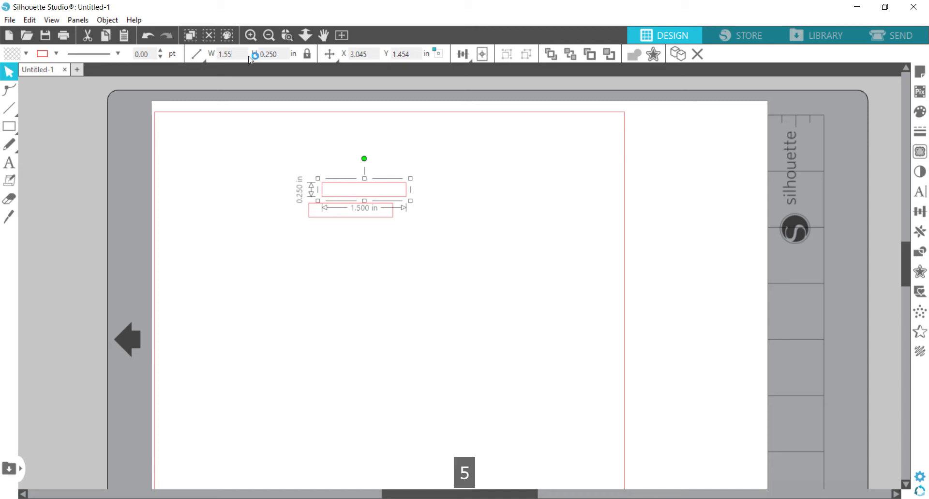
{"action": "key", "text": "Return"}
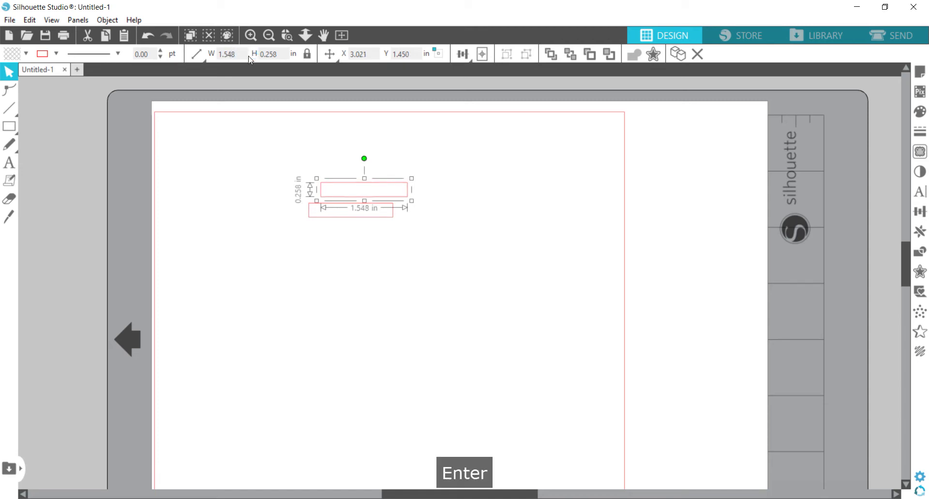
{"action": "left_click", "coordinate": [330, 54]}
{"action": "left_click", "coordinate": [307, 54]}
{"action": "left_click", "coordinate": [270, 53]}
{"action": "type", "text": "0.3"}
{"action": "key", "text": "Return"}
Set the copy's width to 1.55 in, then reselect the upper, larger rectangle
{"action": "left_click", "coordinate": [208, 54]}
{"action": "mouse_move", "coordinate": [193, 54]}
{"action": "type", "text": "1.55"}
{"action": "key", "text": "Return"}
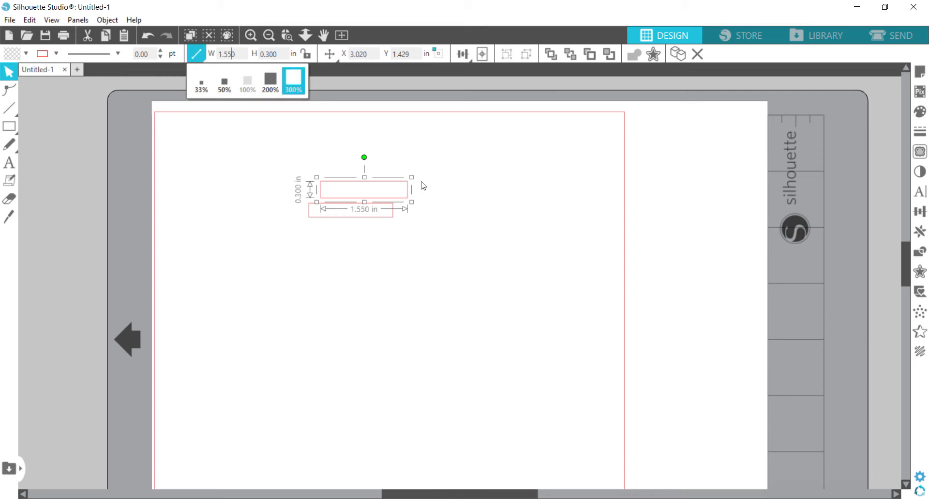
{"action": "left_click", "coordinate": [428, 220]}
{"action": "left_click", "coordinate": [392, 217]}
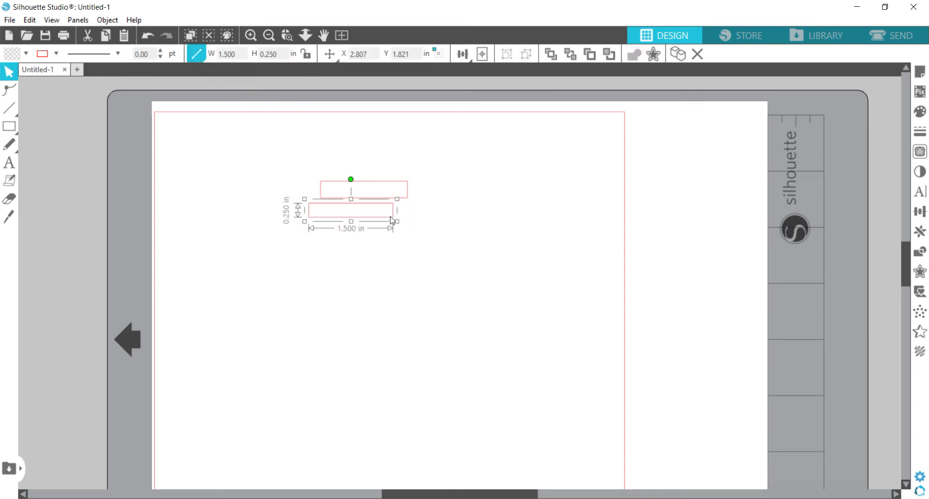
{"action": "left_click", "coordinate": [406, 196]}
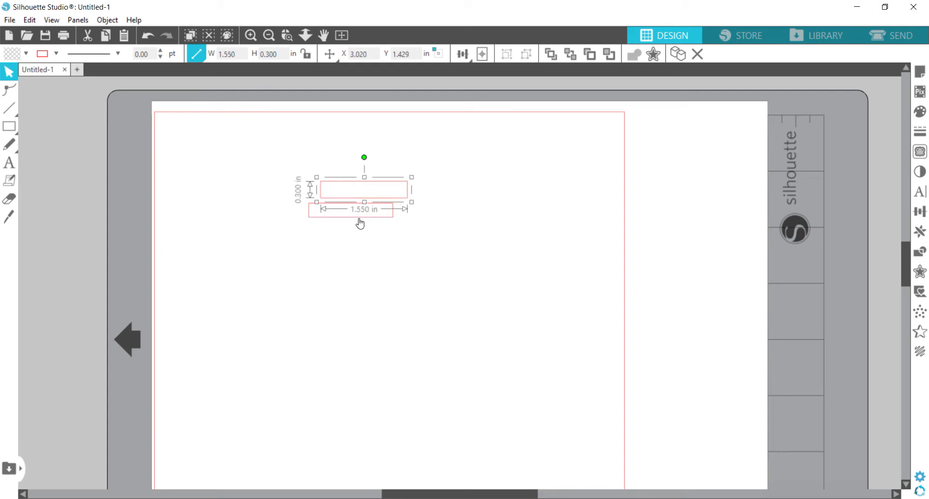
Zoom in and give the larger rectangle no outline and a yellow-orange fill
{"action": "key", "text": "ctrl+="}
{"action": "key", "text": "ctrl+="}
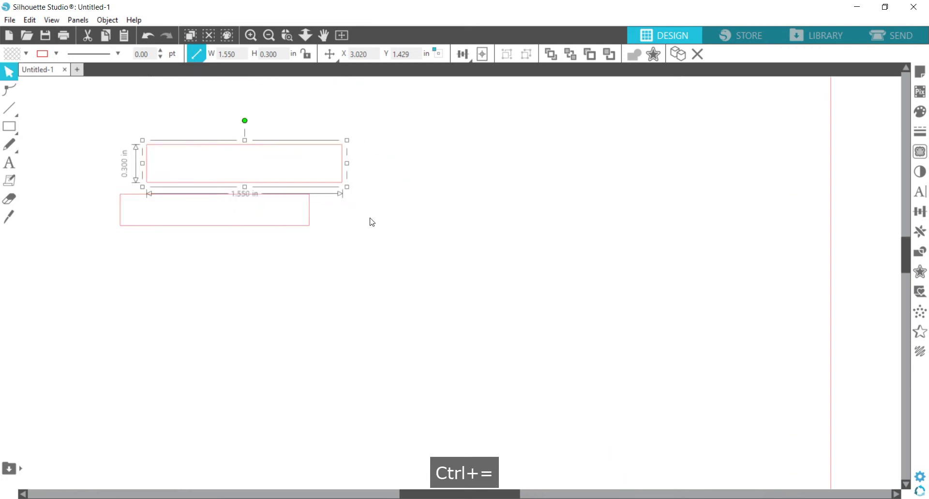
{"action": "left_click_drag", "start_coordinate": [487, 494], "coordinate": [440, 494]}
{"action": "left_click", "coordinate": [57, 52]}
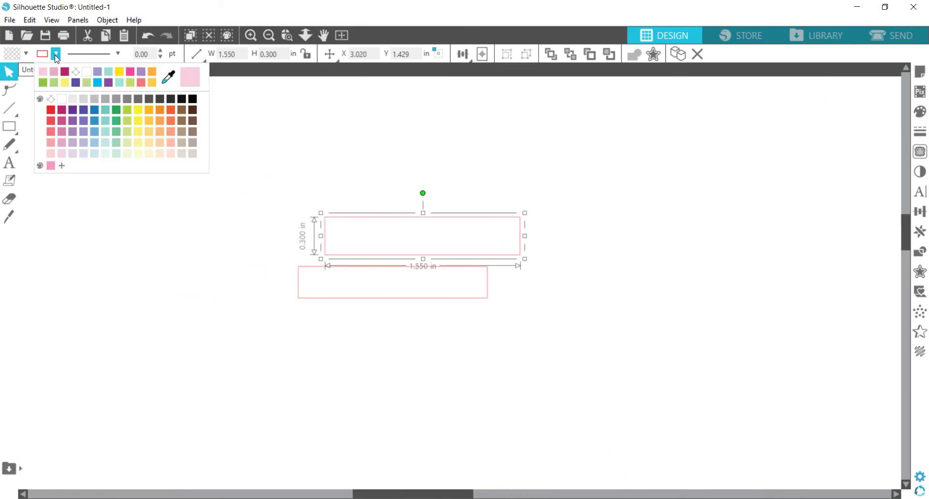
{"action": "left_click", "coordinate": [50, 99]}
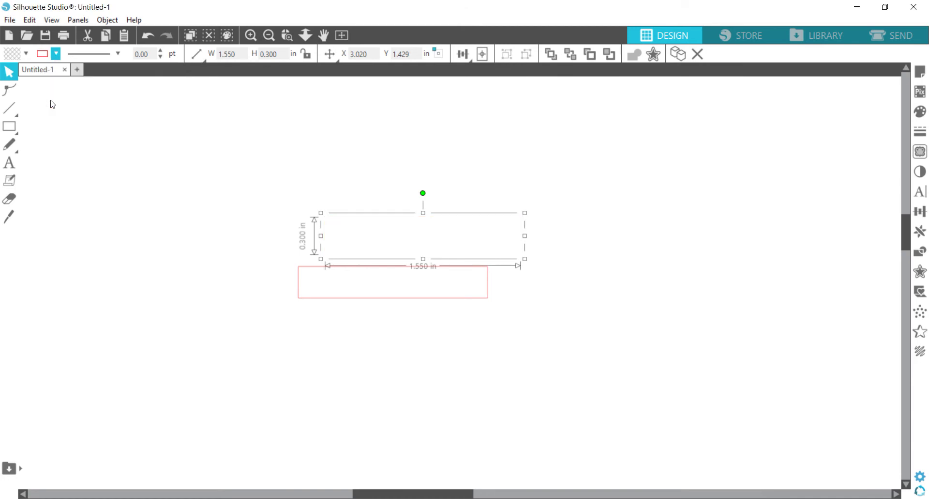
{"action": "left_click", "coordinate": [25, 53]}
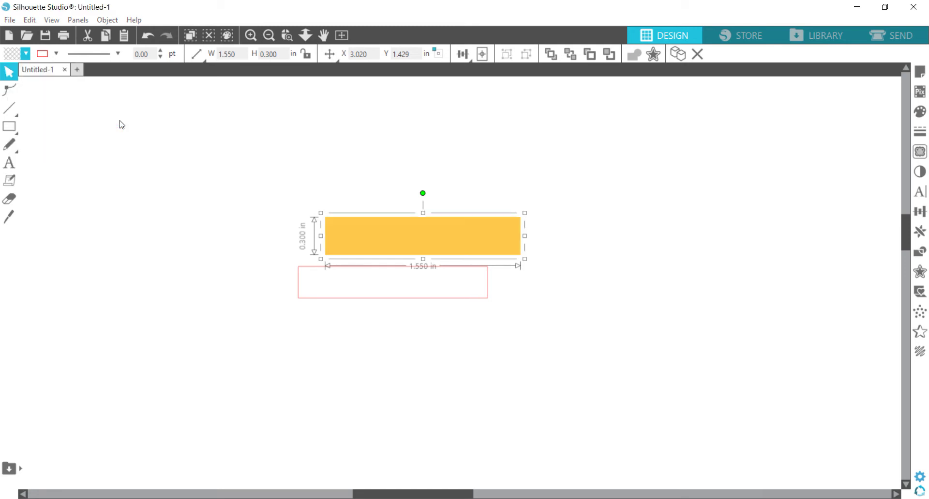
{"action": "left_click", "coordinate": [120, 122]}
Bring the outlined rectangle to the front and place it over the yellow one
{"action": "left_click", "coordinate": [487, 282]}
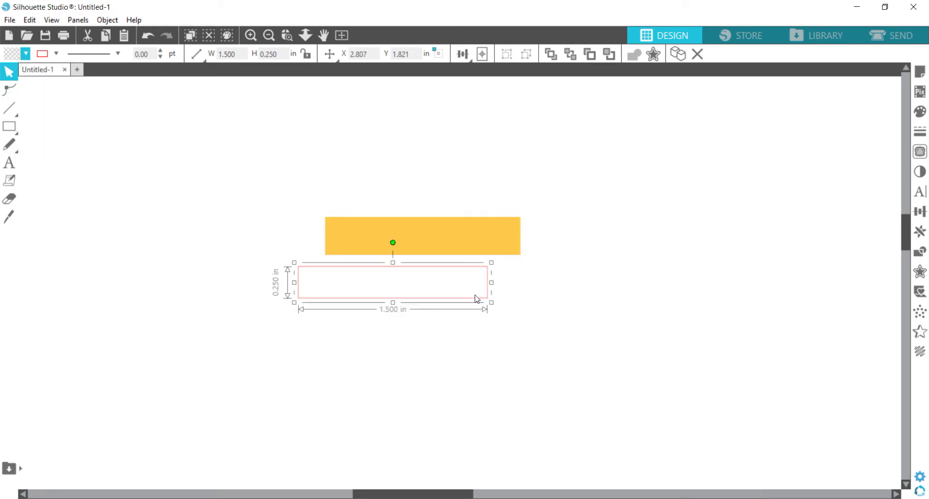
{"action": "mouse_move", "coordinate": [468, 302]}
{"action": "left_mouse_down"}
{"action": "mouse_move", "coordinate": [503, 257]}
{"action": "mouse_move", "coordinate": [483, 296]}
{"action": "left_mouse_up"}
{"action": "right_click", "coordinate": [486, 297]}
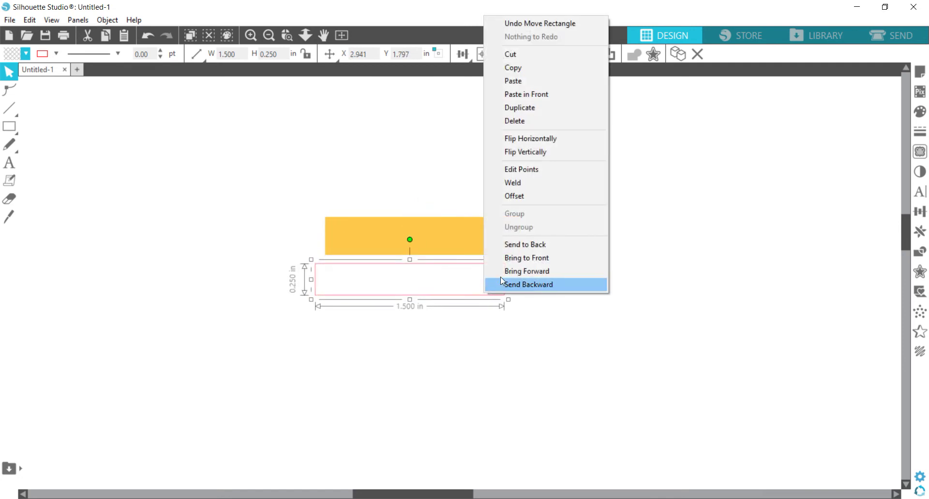
{"action": "left_click", "coordinate": [545, 263]}
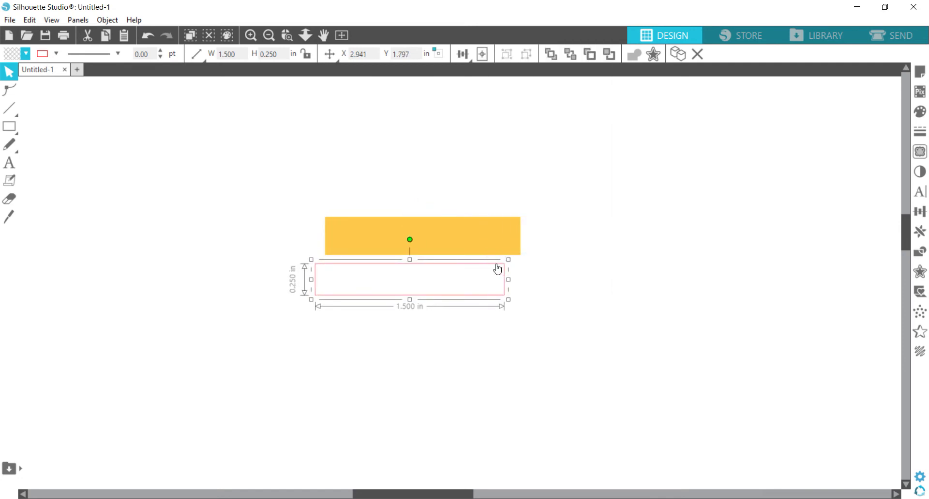
{"action": "left_click_drag", "start_coordinate": [498, 266], "coordinate": [509, 222]}
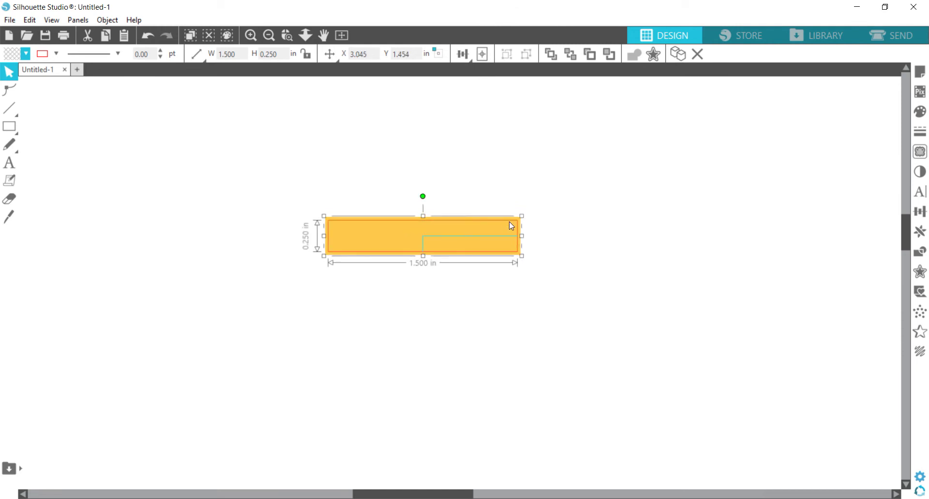
{"action": "left_click", "coordinate": [553, 291]}
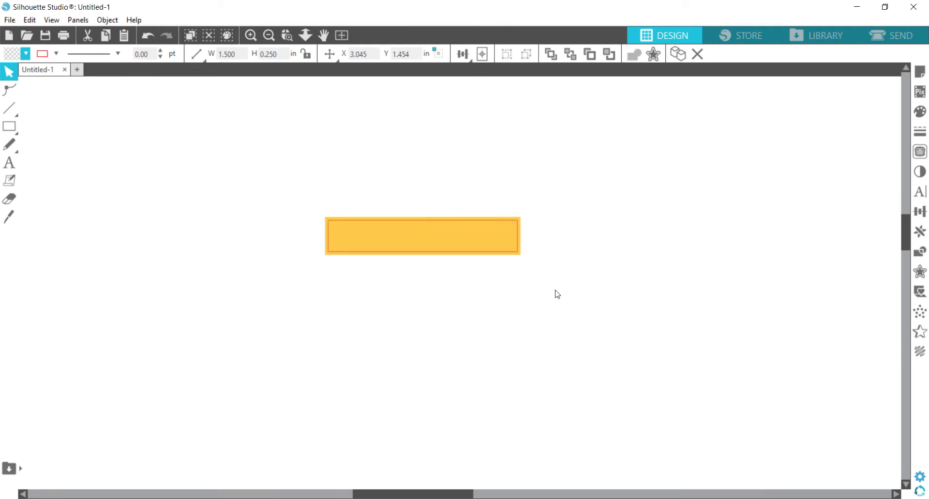
{"action": "left_click", "coordinate": [342, 257]}
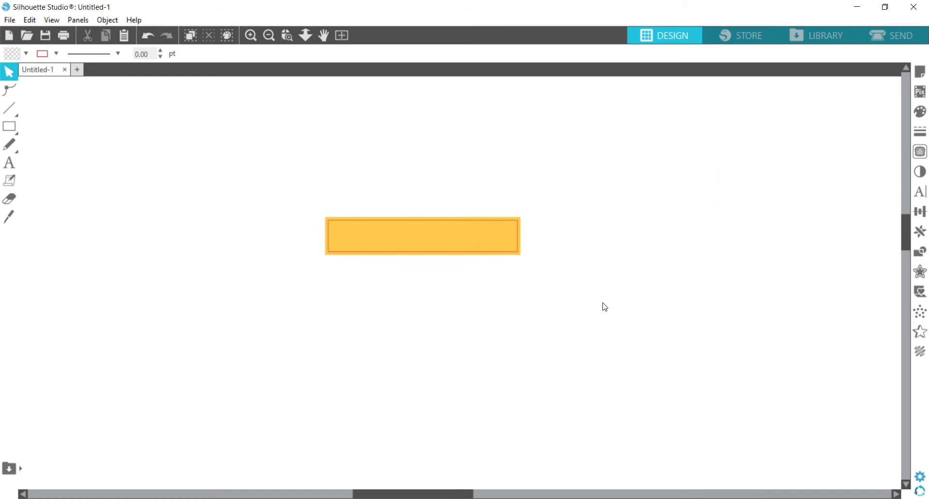
Marquee-select both rectangles and center-align them in the Transform panel, then close the panel
{"action": "left_click_drag", "start_coordinate": [601, 301], "coordinate": [344, 183]}
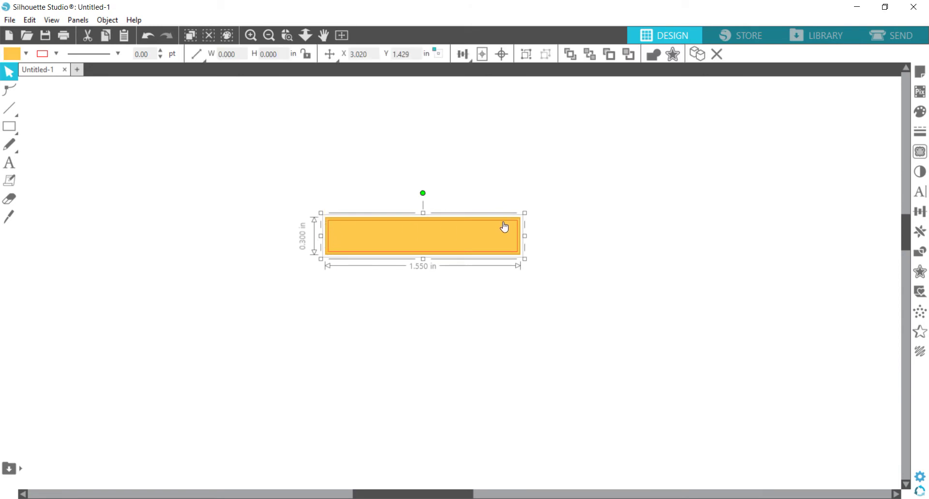
{"action": "left_click", "coordinate": [468, 54]}
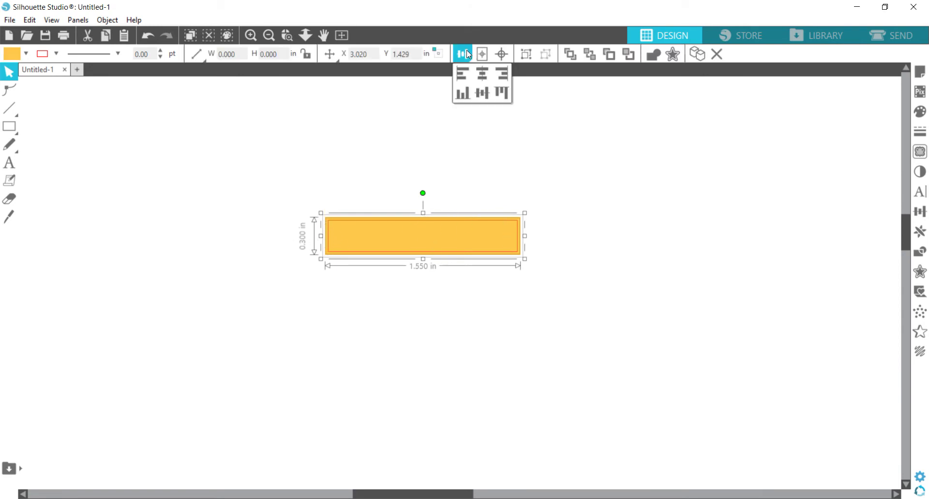
{"action": "left_click", "coordinate": [484, 74]}
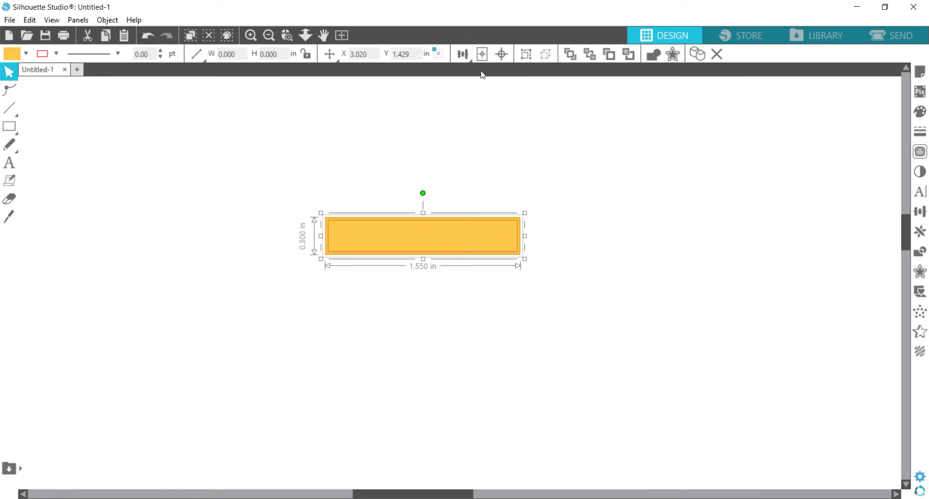
{"action": "left_click", "coordinate": [470, 59]}
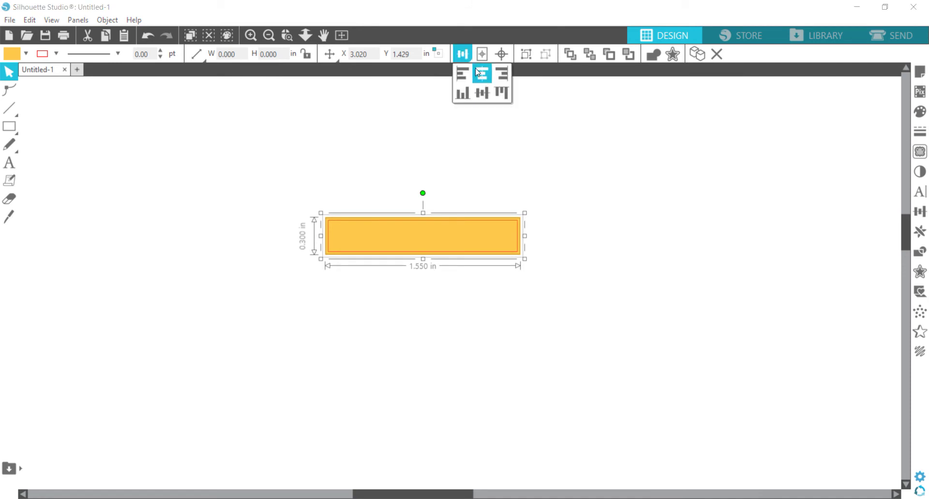
{"action": "left_click", "coordinate": [923, 214]}
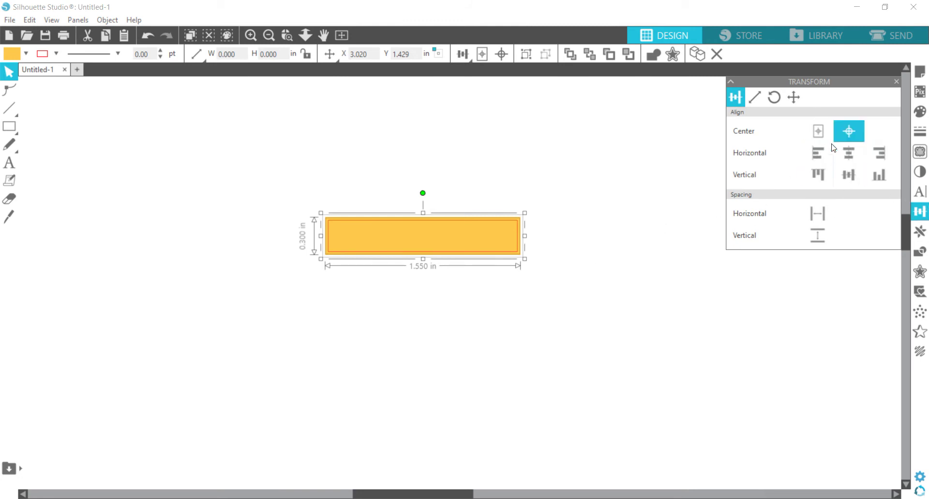
{"action": "left_click", "coordinate": [545, 283]}
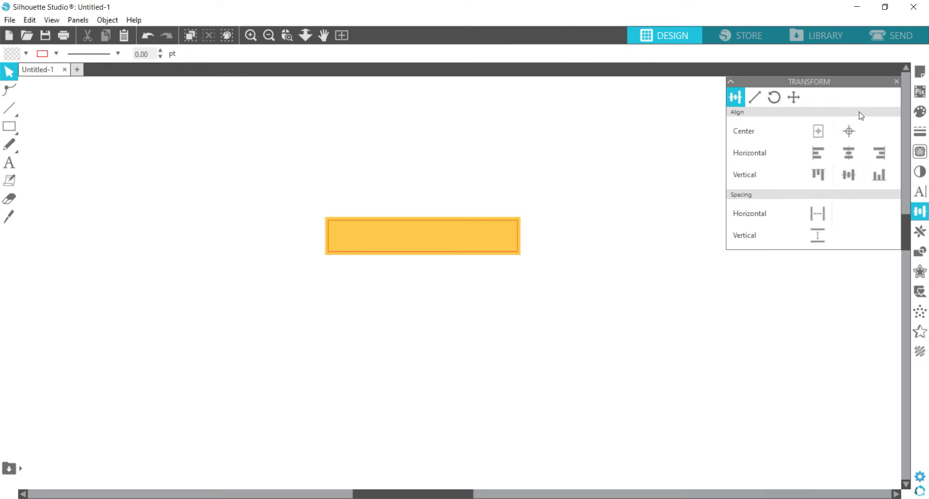
{"action": "left_click", "coordinate": [897, 81]}
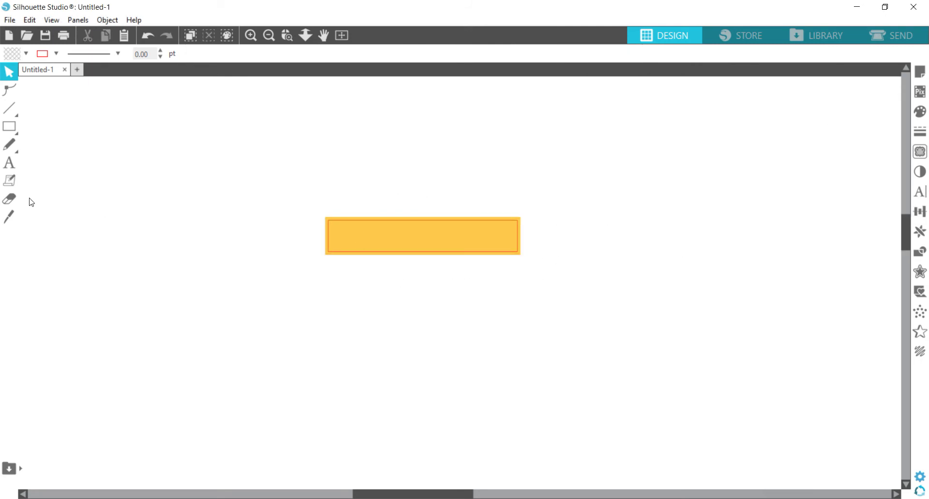
Type 'TO DO' as a new text object below the rectangle and select all of it
{"action": "left_click", "coordinate": [9, 163]}
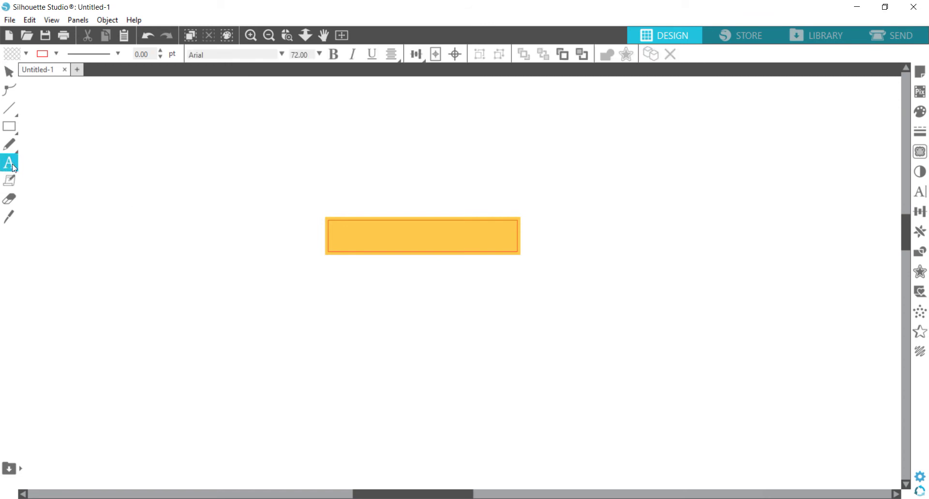
{"action": "left_click", "coordinate": [383, 304]}
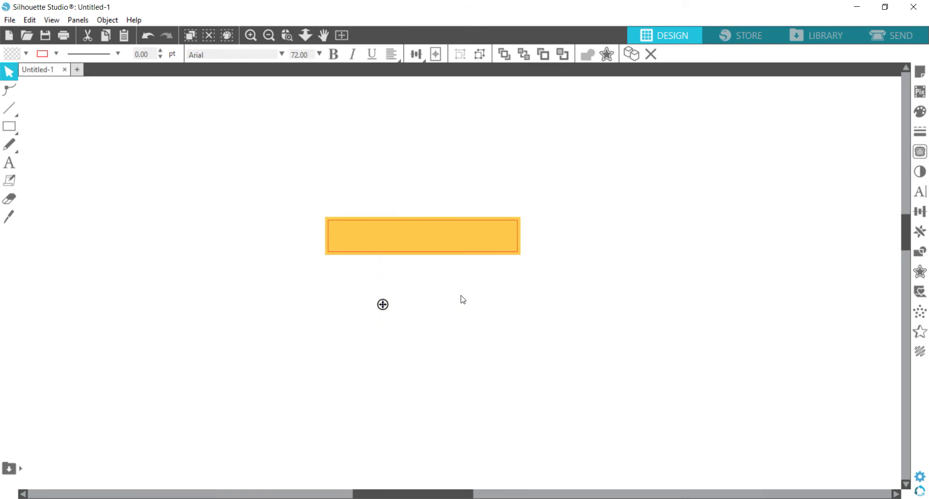
{"action": "type", "text": "TO DO"}
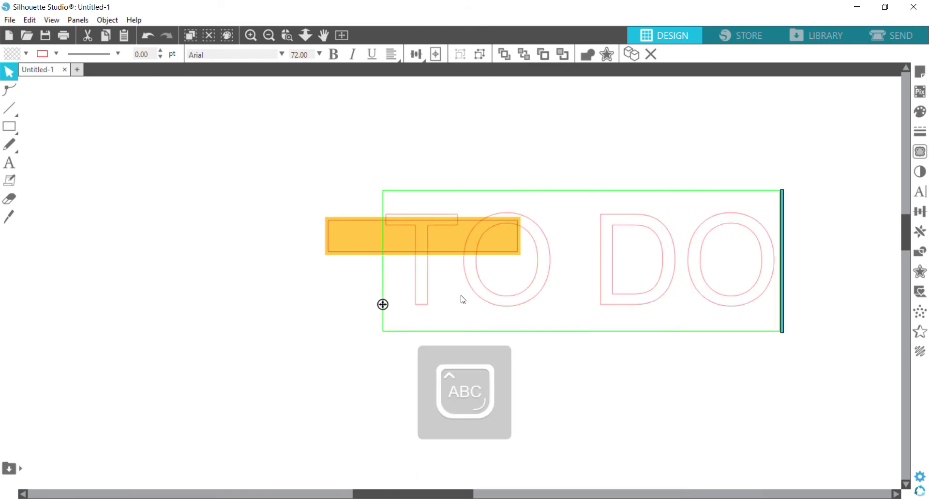
{"action": "key", "text": "ctrl+a"}
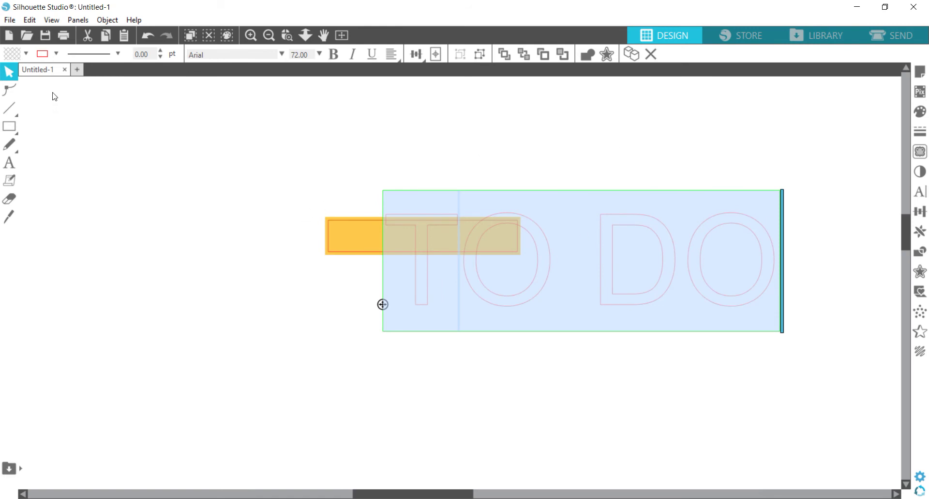
Give the TO DO text a white fill, no outline, and a 15 pt size
{"action": "left_click", "coordinate": [27, 54]}
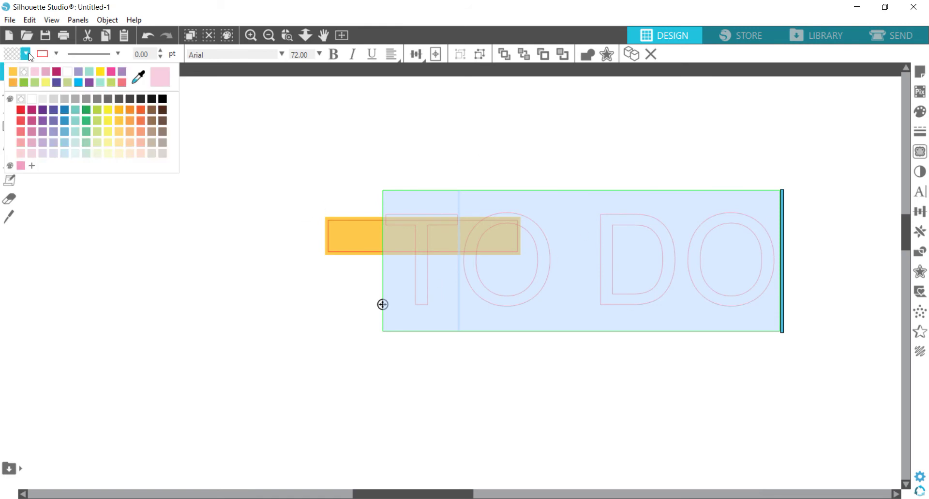
{"action": "left_click", "coordinate": [28, 55]}
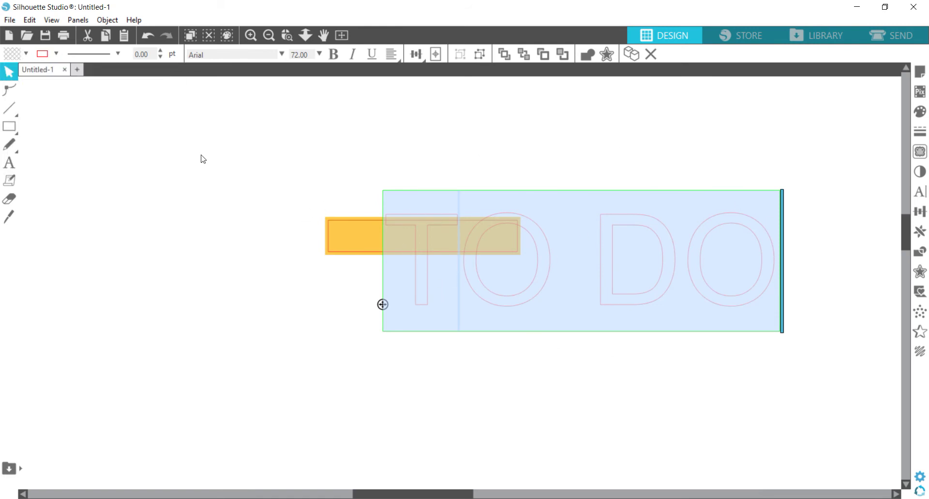
{"action": "left_click", "coordinate": [27, 54]}
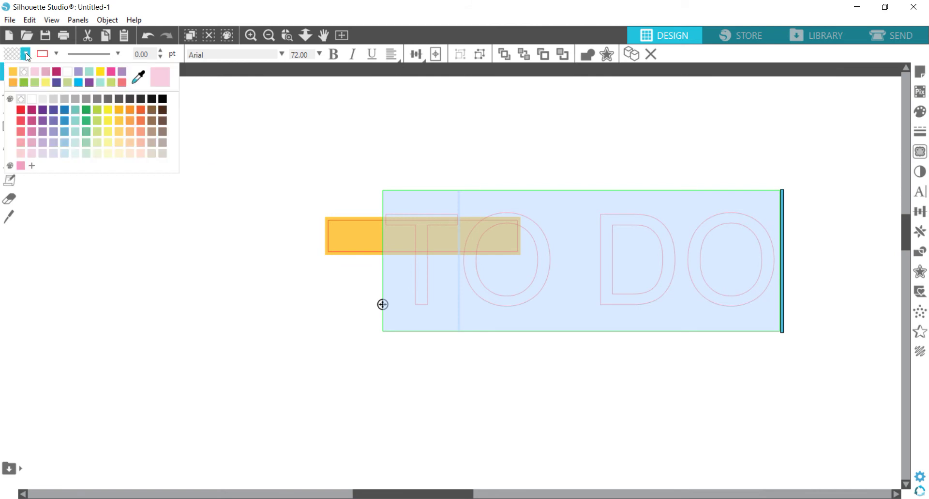
{"action": "left_click", "coordinate": [35, 104]}
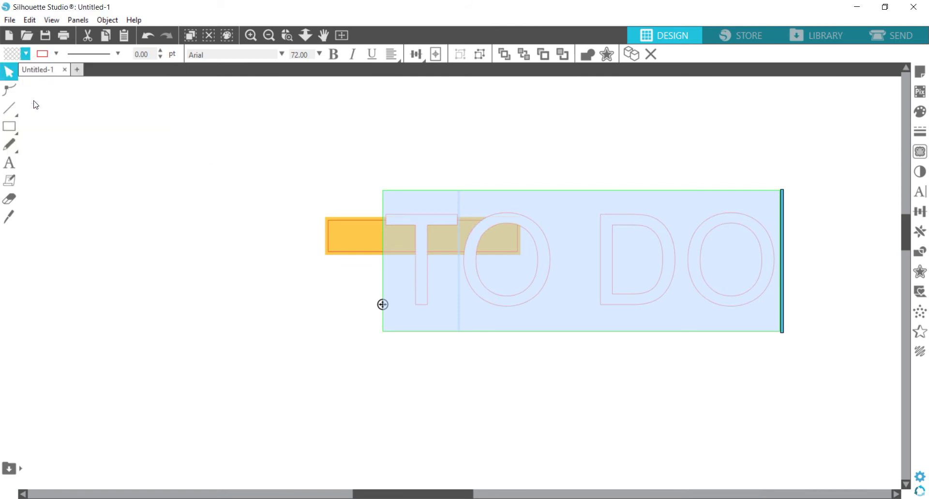
{"action": "left_click", "coordinate": [56, 54]}
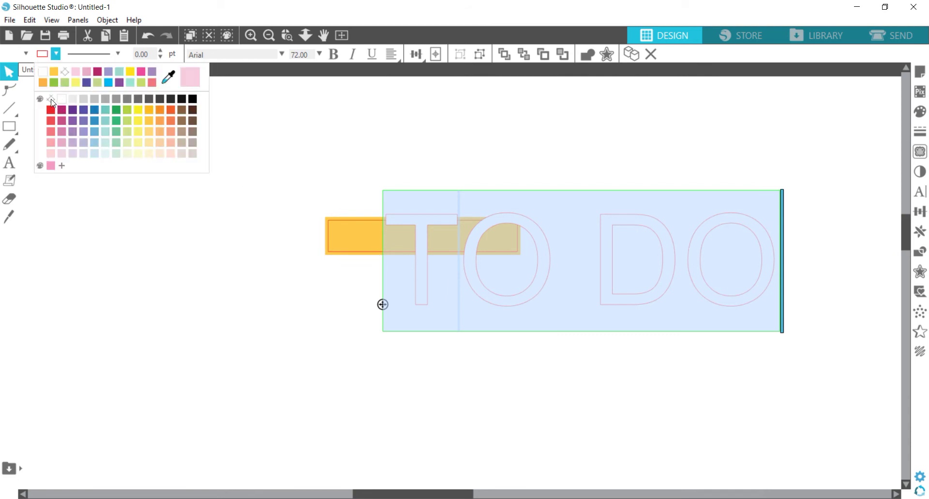
{"action": "left_click", "coordinate": [52, 99]}
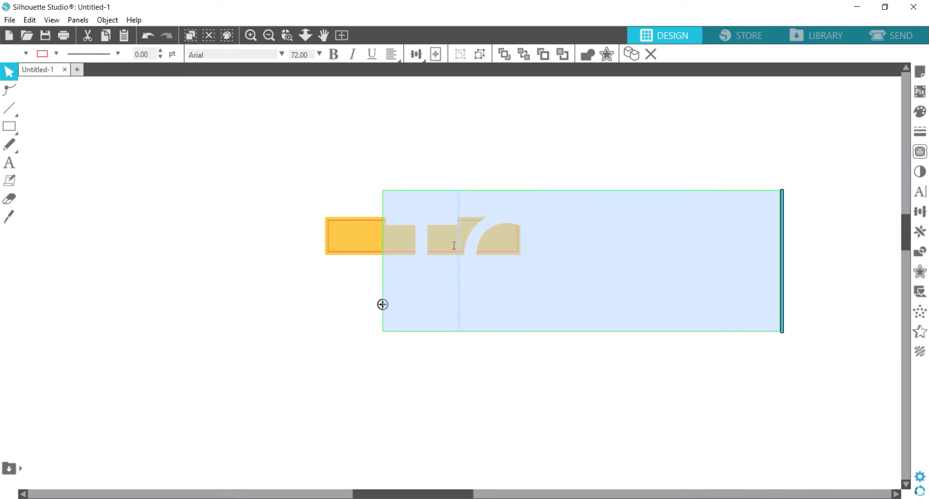
{"action": "type", "text": "15"}
{"action": "key", "text": "Return"}
Move the TO DO text into the orange banner, toggle bold, and keep the Arial font
{"action": "left_click", "coordinate": [516, 305]}
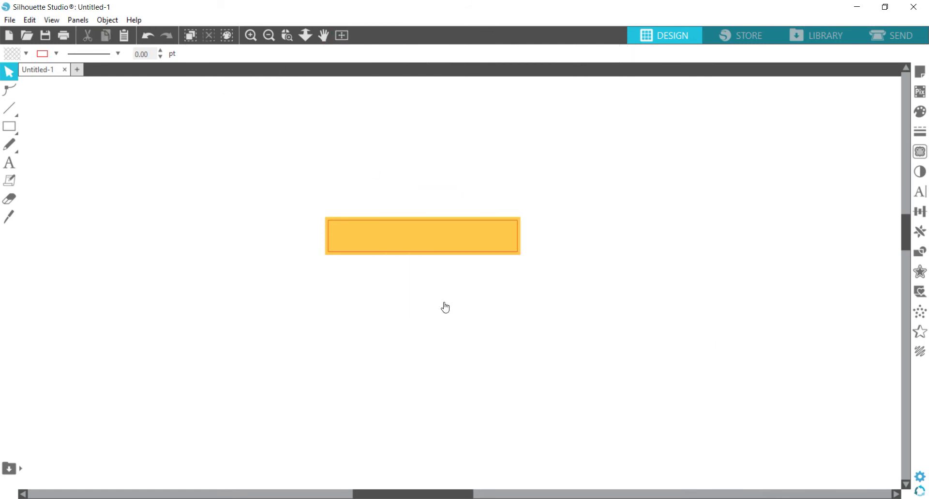
{"action": "left_click", "coordinate": [436, 303]}
{"action": "left_click_drag", "start_coordinate": [435, 303], "coordinate": [433, 237]}
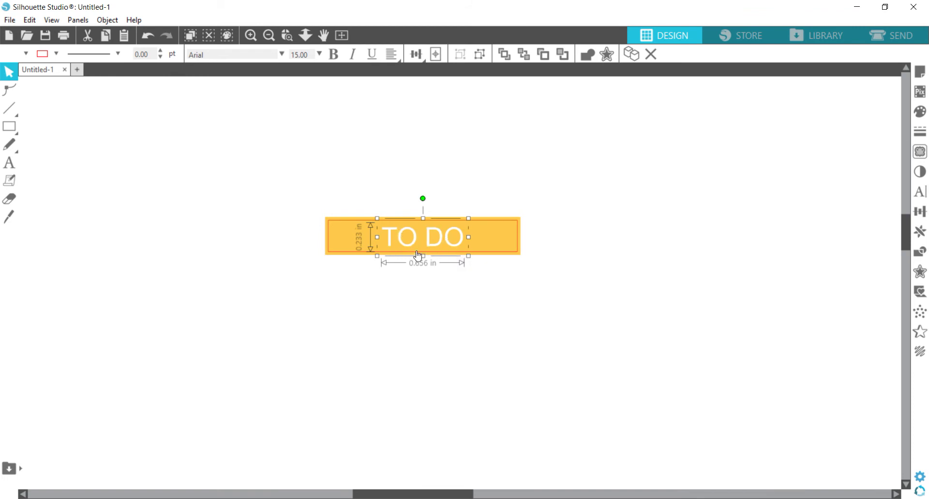
{"action": "left_click", "coordinate": [333, 56]}
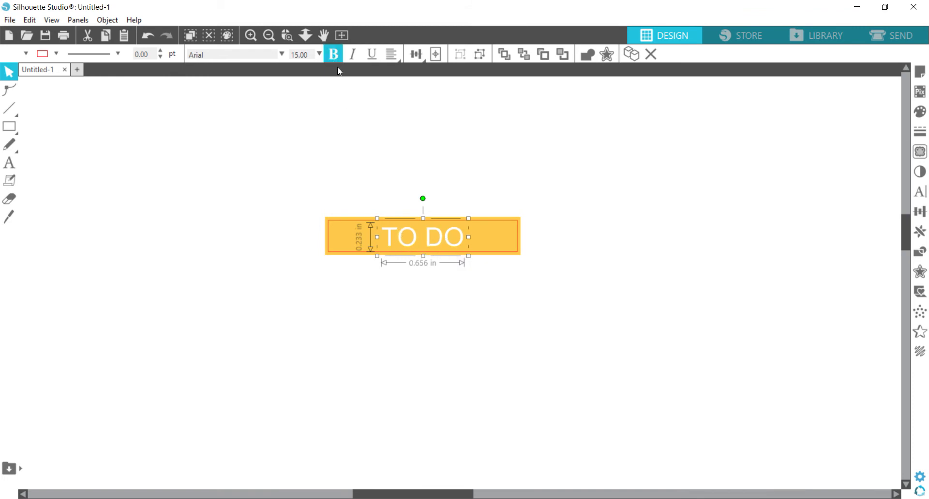
{"action": "left_click", "coordinate": [281, 54]}
{"action": "scroll", "coordinate": [356, 107], "scroll_direction": "down", "scroll_amount": 10}
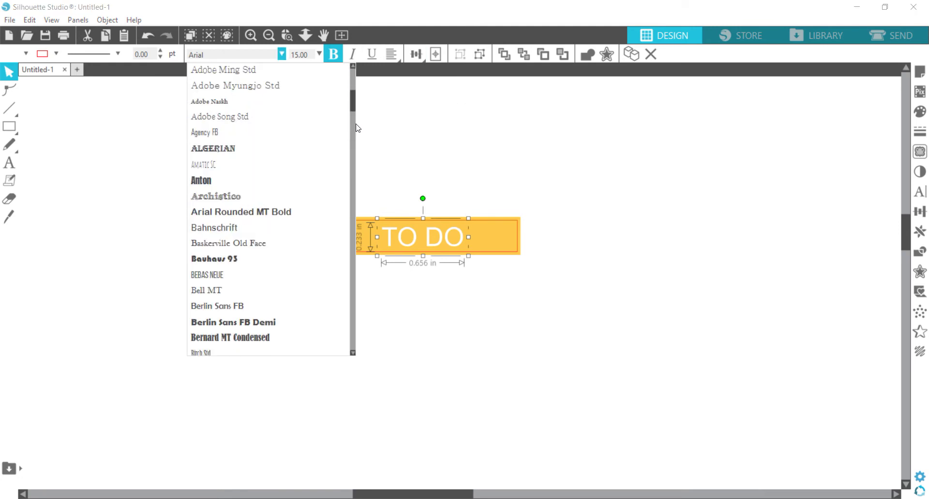
{"action": "left_click_drag", "start_coordinate": [353, 107], "coordinate": [353, 259]}
{"action": "left_click", "coordinate": [485, 125]}
{"action": "left_click", "coordinate": [507, 208]}
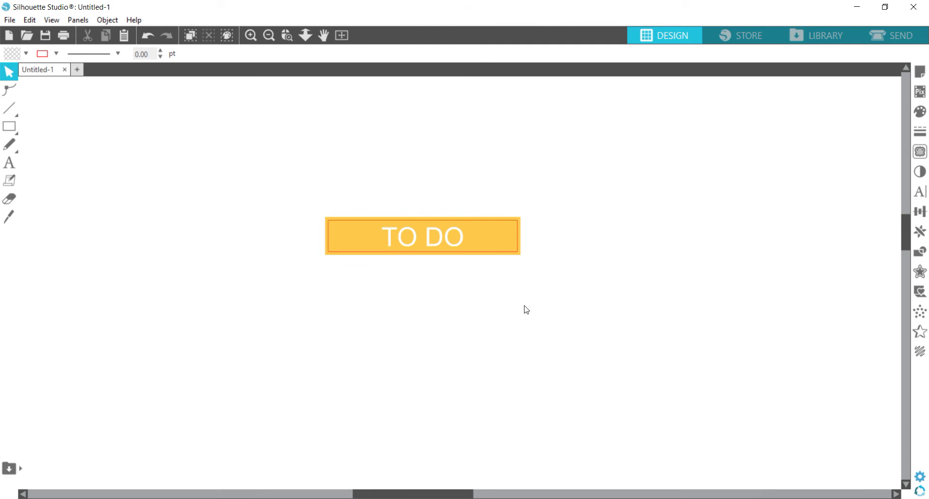
{"action": "left_click_drag", "start_coordinate": [551, 291], "coordinate": [355, 183]}
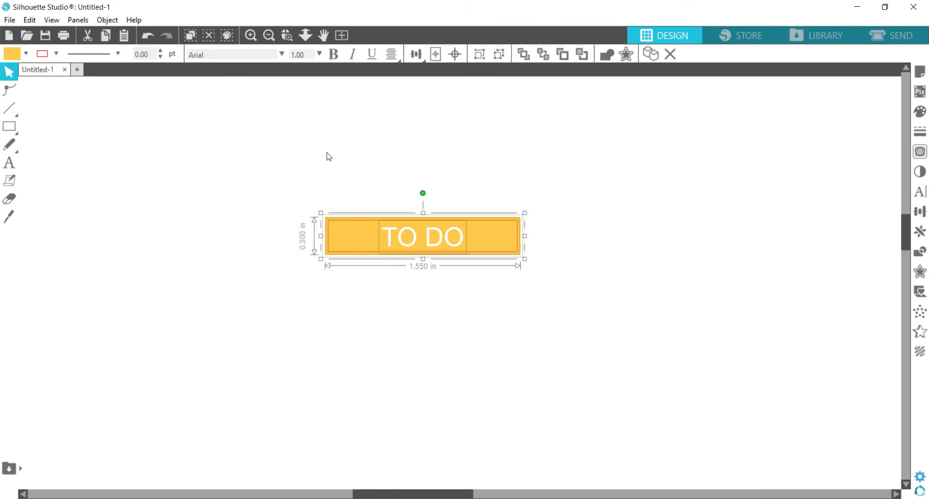
Zoom in, nudge the TO DO text down, and align it to the banner's vertical center
{"action": "left_click", "coordinate": [920, 213]}
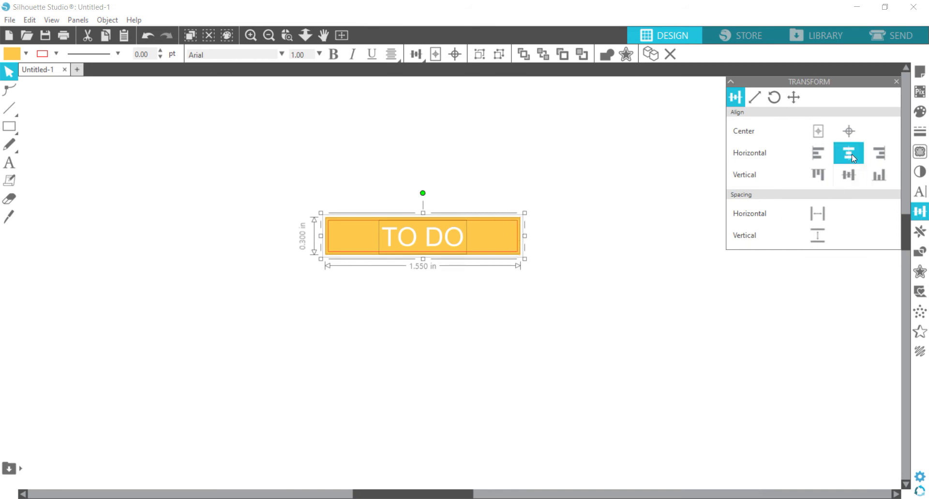
{"action": "left_click", "coordinate": [570, 281]}
{"action": "key", "text": "ctrl+equal"}
{"action": "key", "text": "ctrl+equal"}
{"action": "key", "text": "ctrl+equal"}
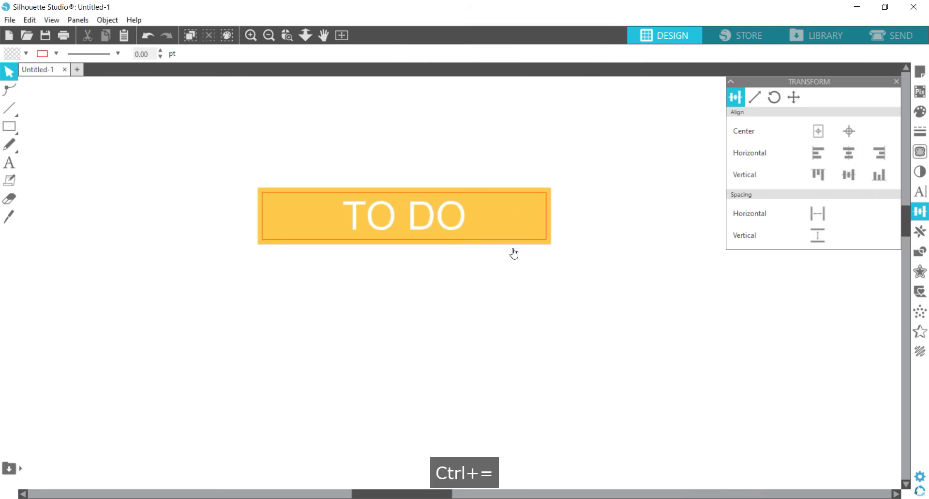
{"action": "scroll", "coordinate": [405, 235], "scroll_direction": "up", "scroll_amount": 1}
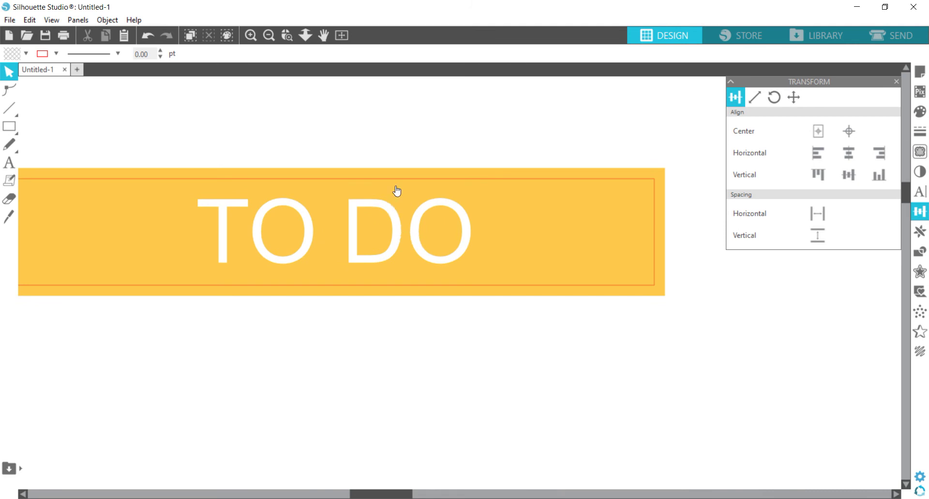
{"action": "left_click", "coordinate": [440, 235]}
{"action": "key", "text": "Down"}
{"action": "key", "text": "Down"}
{"action": "key", "text": "Down"}
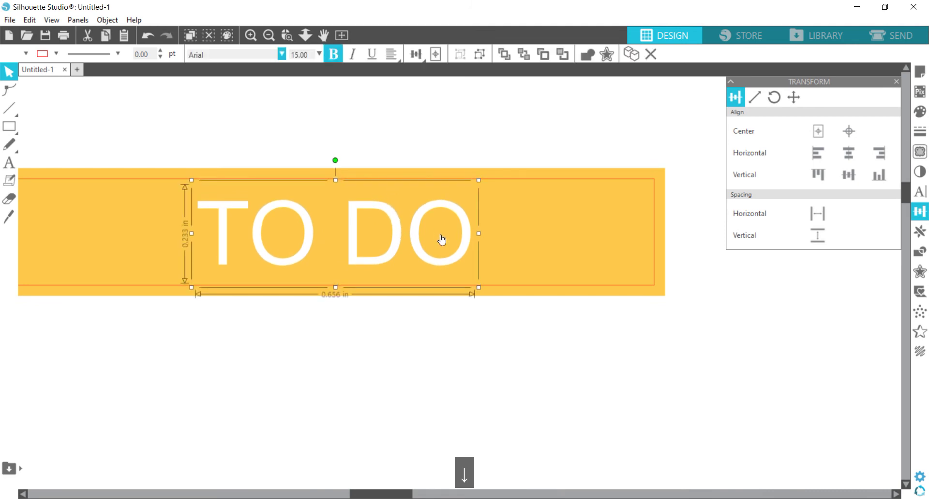
{"action": "left_click", "coordinate": [491, 322]}
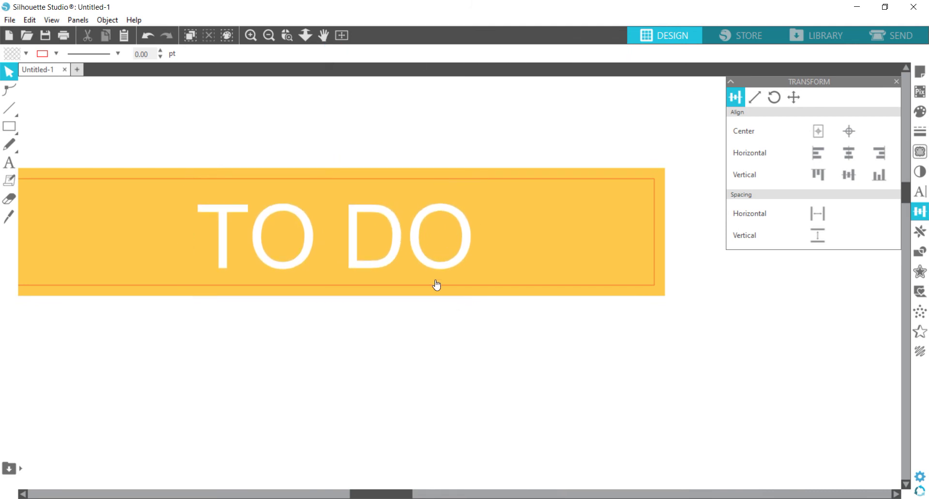
{"action": "left_click_drag", "start_coordinate": [366, 107], "coordinate": [400, 343]}
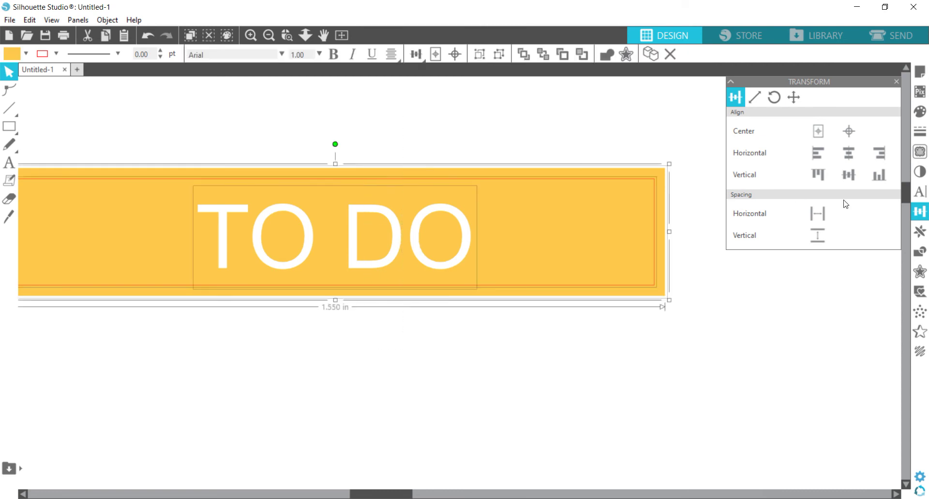
{"action": "left_click", "coordinate": [849, 174]}
{"action": "left_click", "coordinate": [551, 367]}
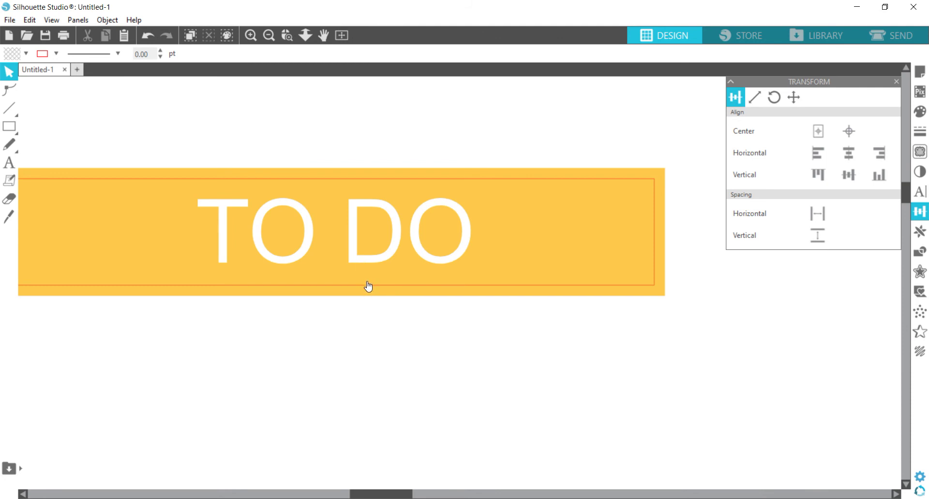
Enlarge the TO DO text to 20 pt and shift it left on the banner
{"action": "left_click", "coordinate": [448, 261]}
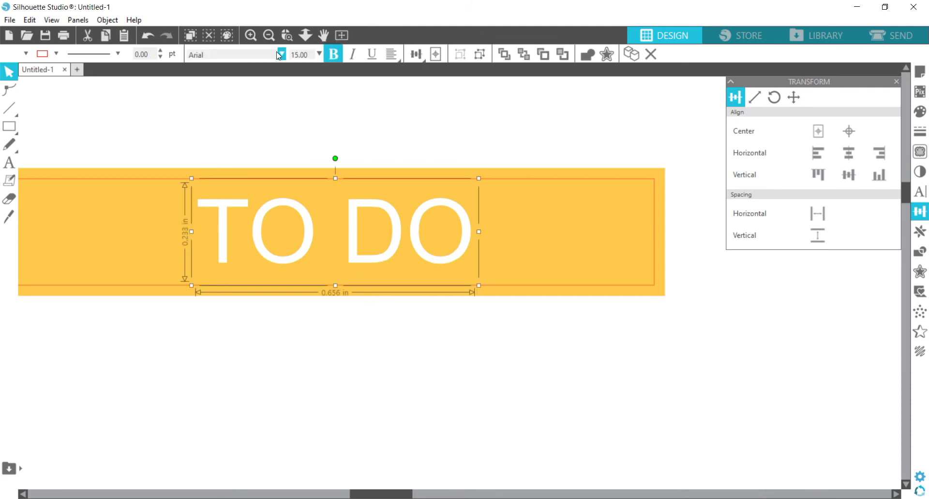
{"action": "type", "text": "20"}
{"action": "key", "text": "Return"}
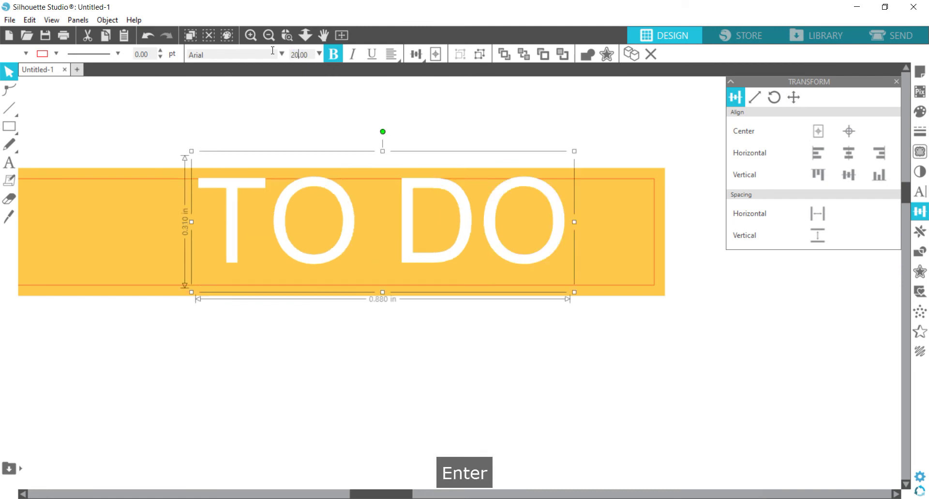
{"action": "left_click_drag", "start_coordinate": [452, 249], "coordinate": [415, 261]}
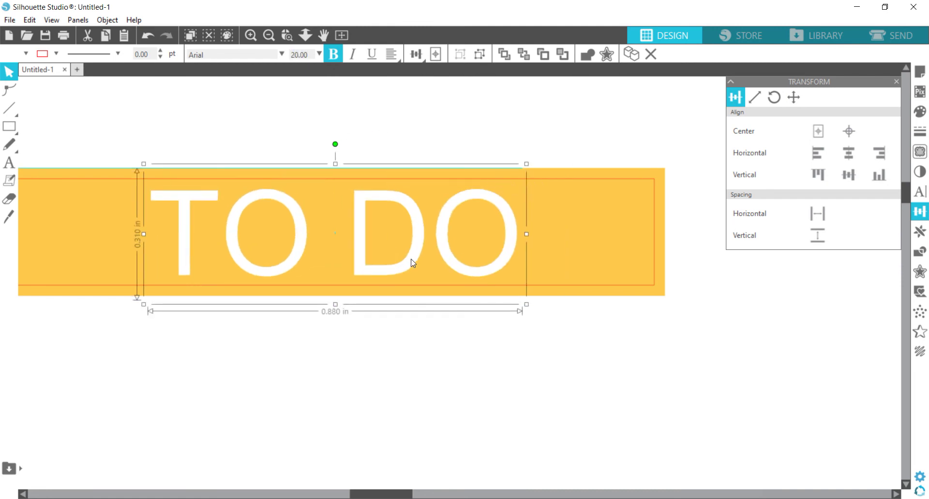
{"action": "left_click", "coordinate": [359, 238]}
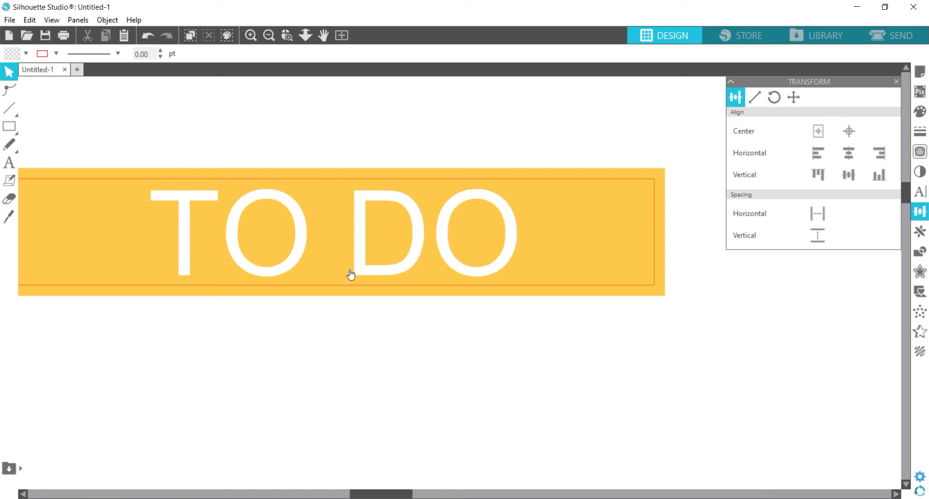
Return the text to 15 pt and center it vertically and horizontally on the banner
{"action": "left_click", "coordinate": [387, 275]}
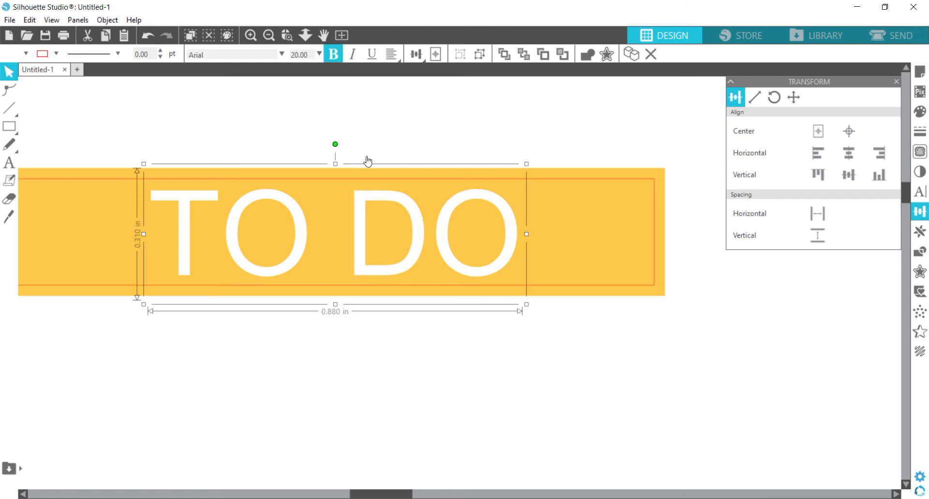
{"action": "double_click", "coordinate": [298, 55]}
{"action": "type", "text": "15"}
{"action": "key", "text": "Return"}
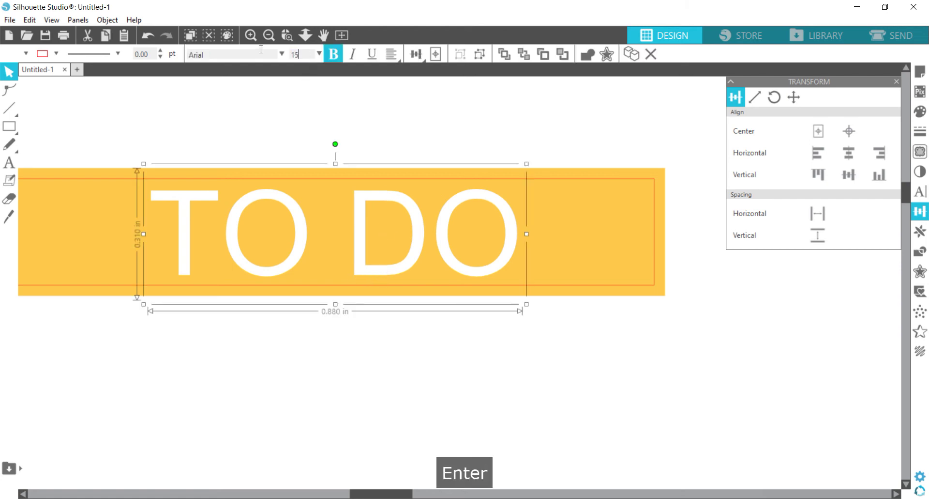
{"action": "left_click", "coordinate": [318, 191], "text": "shift"}
{"action": "left_click", "coordinate": [855, 175]}
{"action": "left_click", "coordinate": [847, 152]}
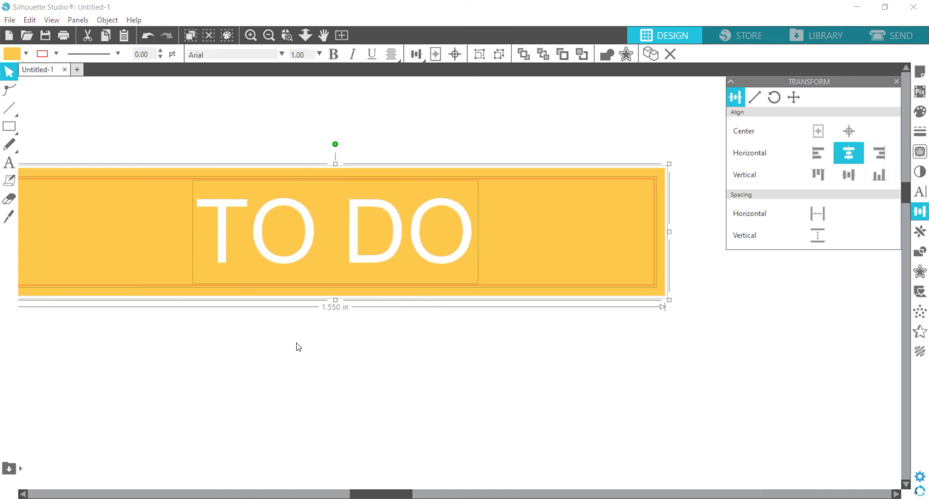
{"action": "left_click", "coordinate": [288, 355]}
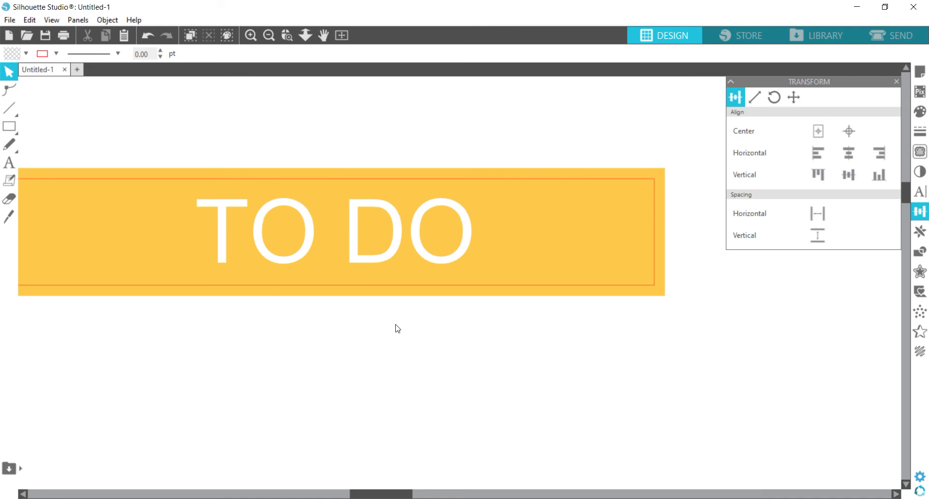
{"action": "key", "text": "Left"}
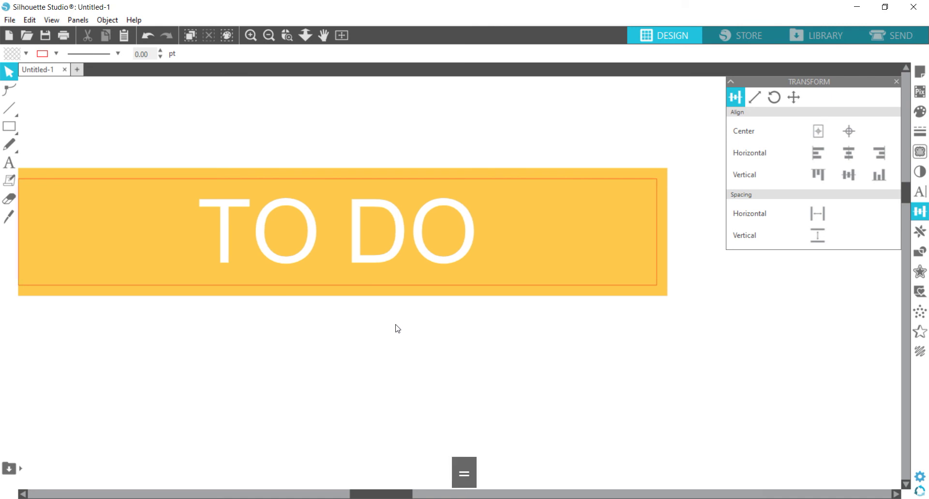
{"action": "key", "text": "Left"}
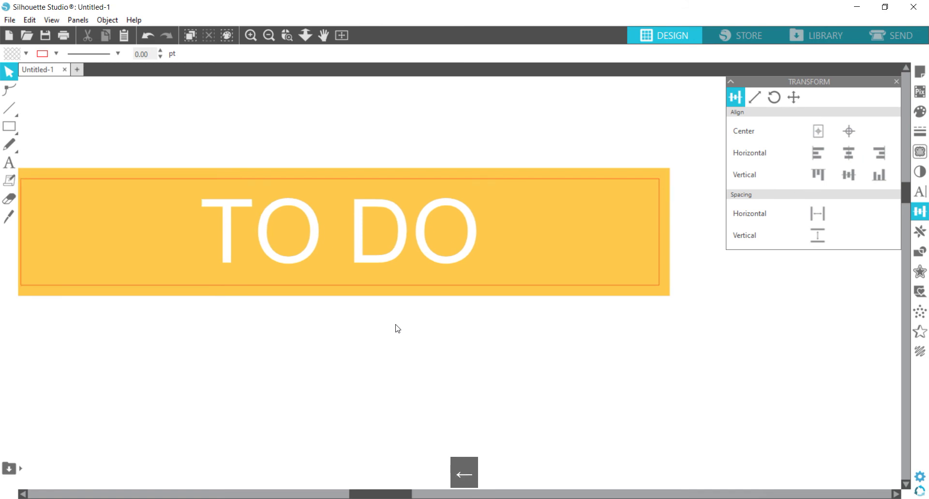
Marquee-select the TO DO text, banner and cut line, group them, and zoom out
{"action": "left_click_drag", "start_coordinate": [402, 493], "coordinate": [398, 495]}
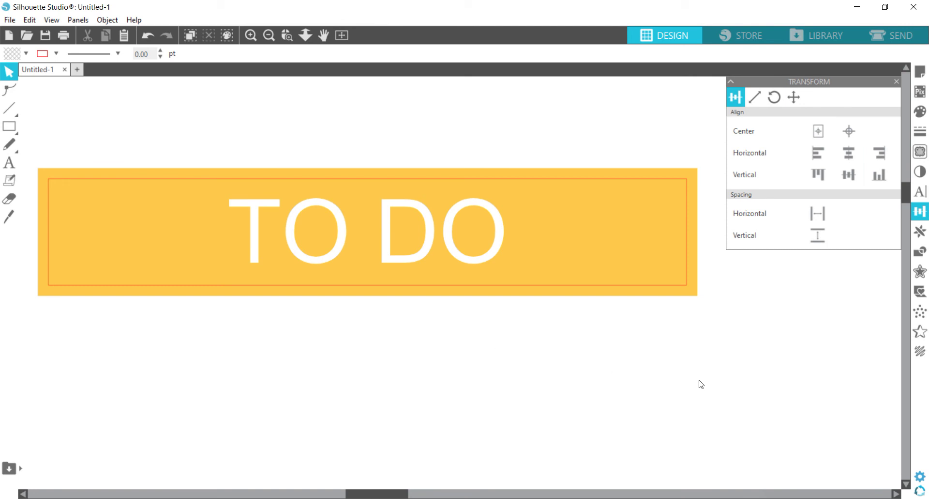
{"action": "left_click_drag", "start_coordinate": [744, 384], "coordinate": [290, 159]}
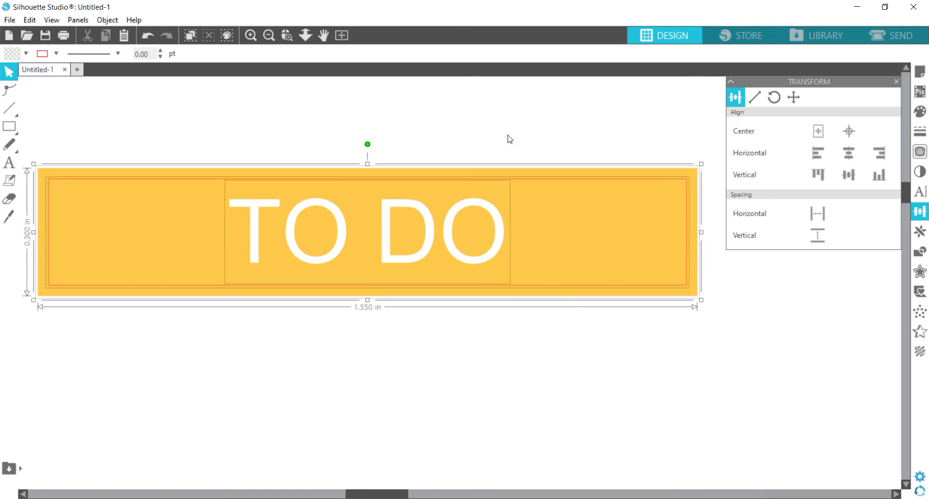
{"action": "right_click", "coordinate": [413, 264]}
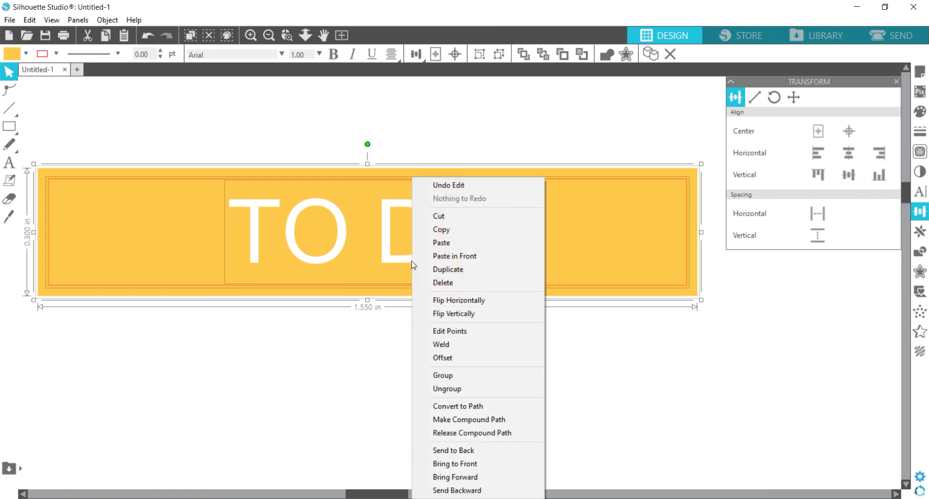
{"action": "left_click", "coordinate": [475, 377]}
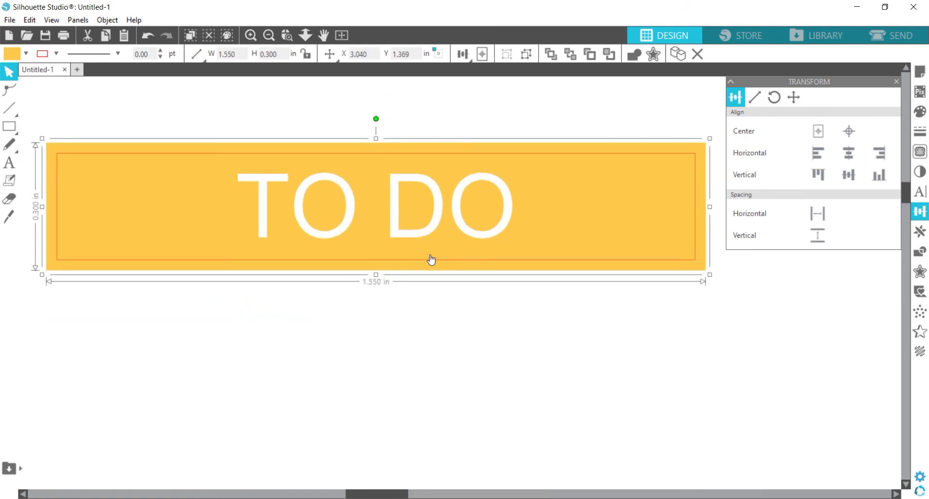
{"action": "key", "text": "ctrl+minus"}
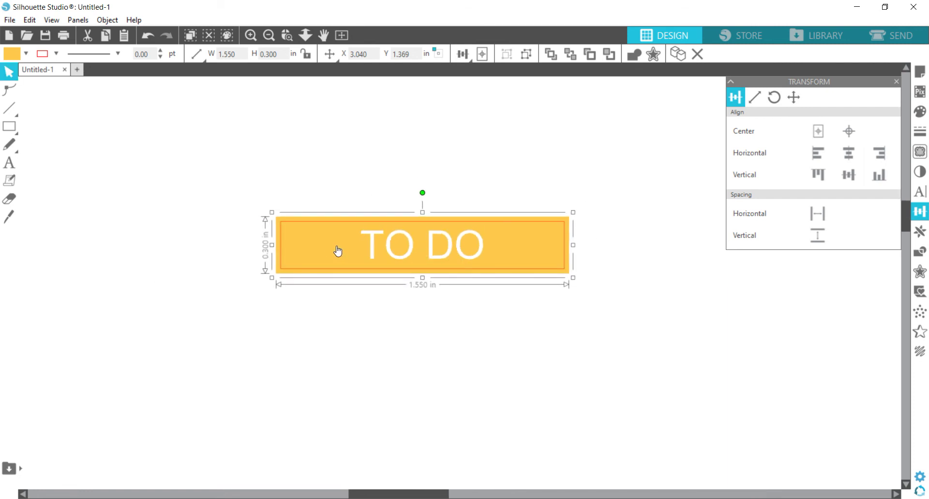
{"action": "left_click", "coordinate": [817, 213]}
Copy and paste the sticker, then duplicate the pasted copy and move it down a row
{"action": "right_click", "coordinate": [481, 252]}
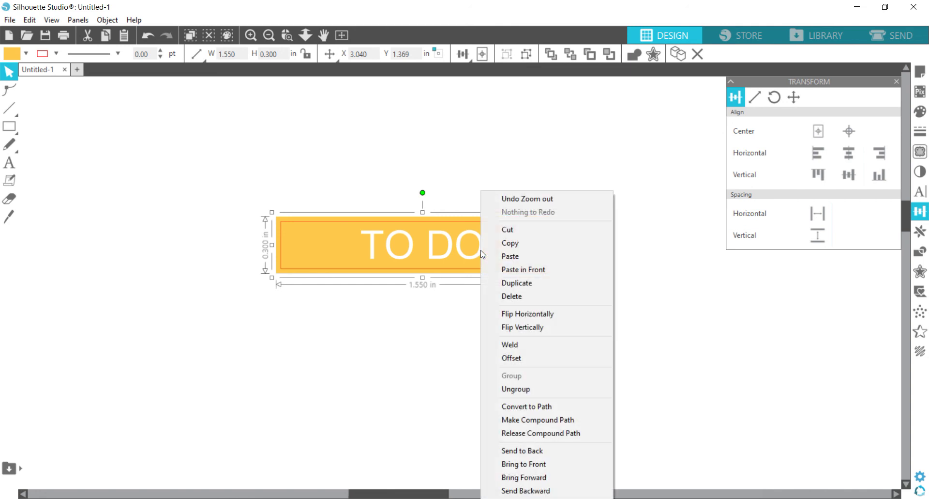
{"action": "left_click", "coordinate": [532, 248]}
{"action": "right_click", "coordinate": [498, 331]}
{"action": "left_click", "coordinate": [568, 384]}
{"action": "right_click", "coordinate": [576, 274]}
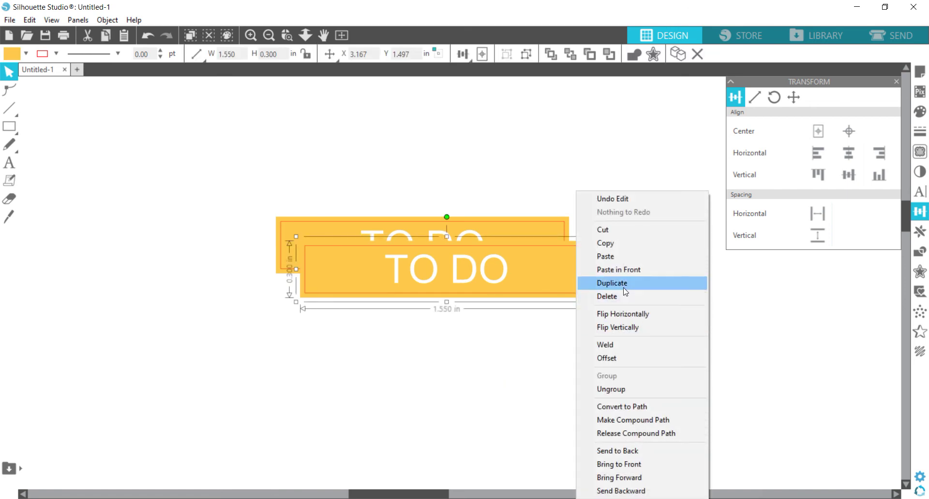
{"action": "left_click", "coordinate": [648, 280]}
{"action": "left_click_drag", "start_coordinate": [574, 298], "coordinate": [598, 353]}
Paste one more sticker copy with Ctrl+C / Ctrl+V and drag it to the canvas's left side
{"action": "key", "text": "ctrl+c"}
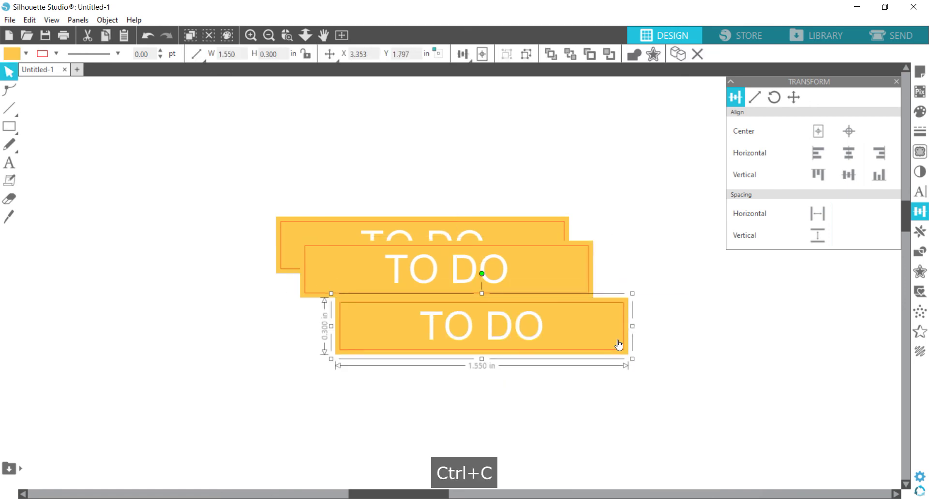
{"action": "left_click", "coordinate": [668, 355]}
{"action": "key", "text": "ctrl+v"}
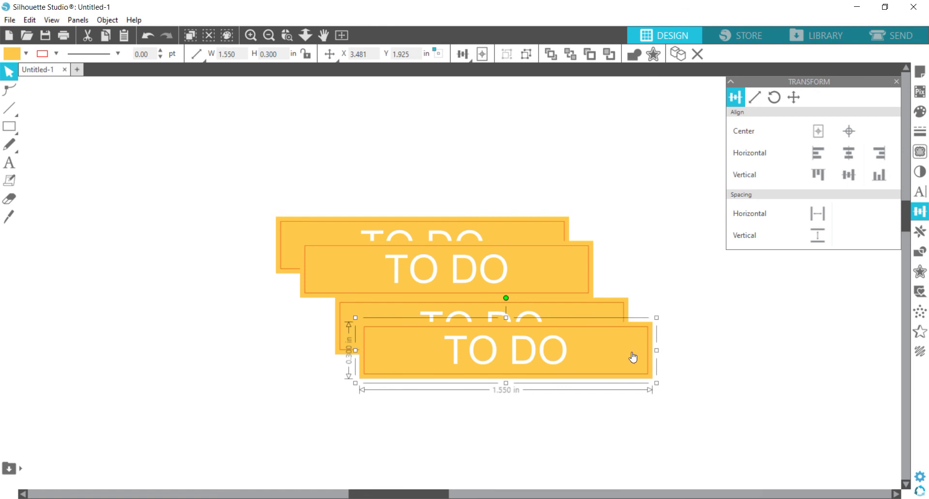
{"action": "left_click_drag", "start_coordinate": [632, 356], "coordinate": [414, 393]}
Lock the aspect ratio, set the bottom sticker's width to 2 in, then unlock it
{"action": "left_click", "coordinate": [306, 55]}
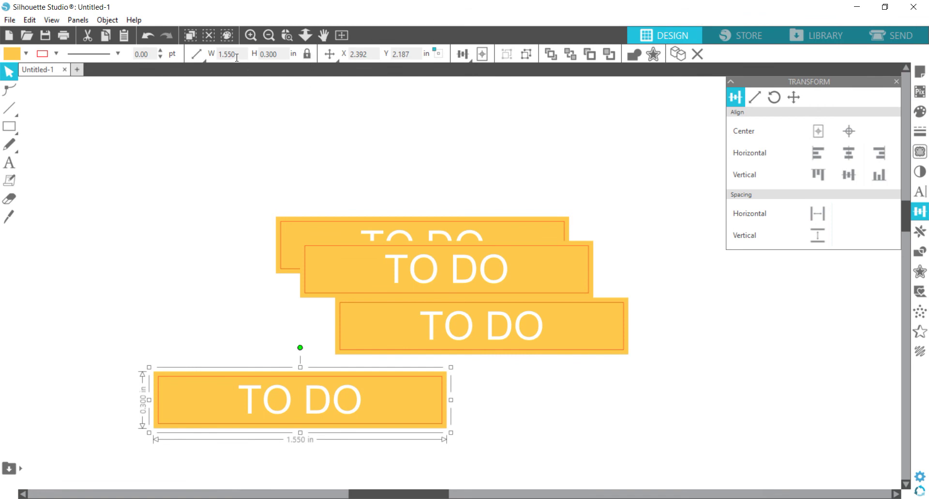
{"action": "left_click", "coordinate": [221, 54]}
{"action": "type", "text": "2"}
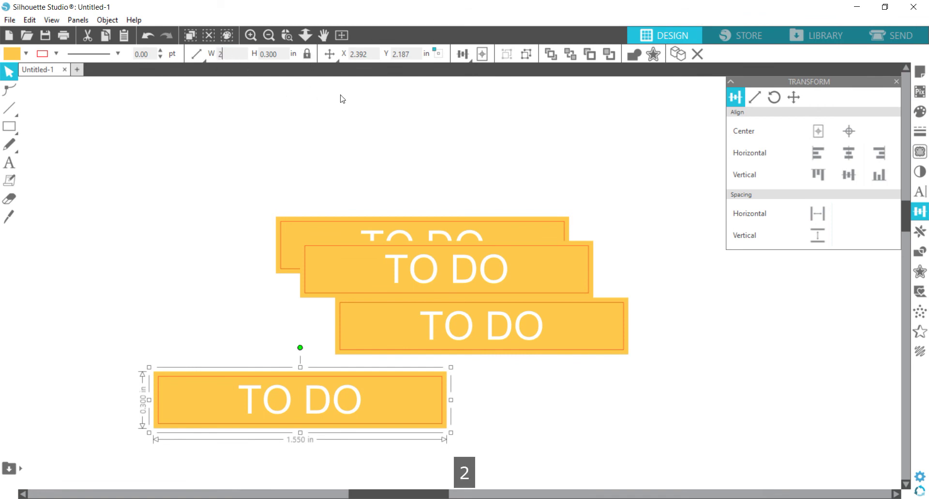
{"action": "key", "text": "Return"}
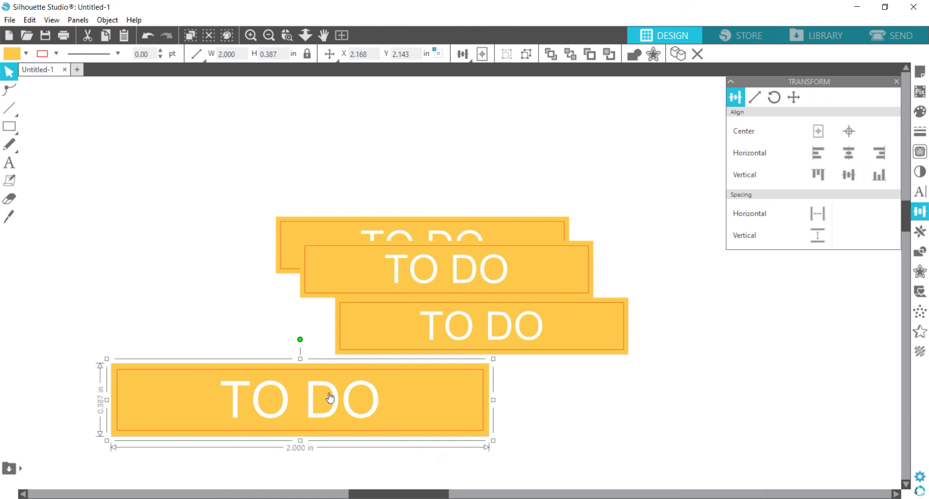
{"action": "left_click", "coordinate": [306, 54]}
Set the TO DO lettering on the bottom 2 in sticker to 20 pt
{"action": "right_click", "coordinate": [473, 439]}
{"action": "left_click", "coordinate": [498, 321]}
{"action": "left_click", "coordinate": [529, 390]}
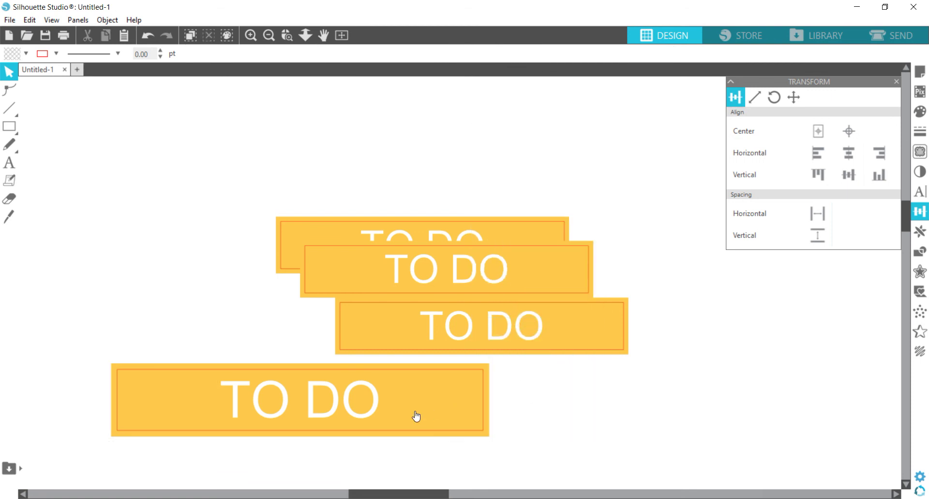
{"action": "left_click", "coordinate": [361, 415]}
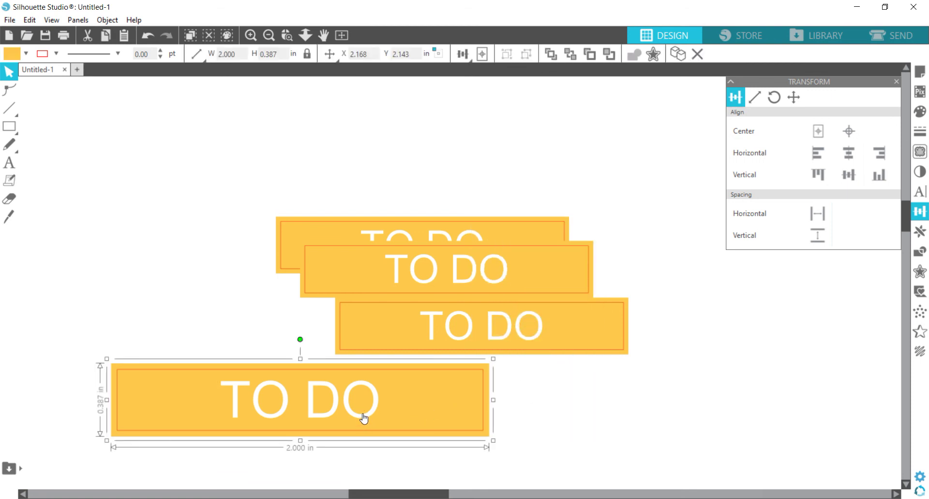
{"action": "key", "text": "ctrl+z"}
{"action": "left_click", "coordinate": [361, 421]}
{"action": "left_click", "coordinate": [361, 421]}
{"action": "double_click", "coordinate": [316, 55]}
{"action": "type", "text": "20"}
{"action": "key", "text": "Return"}
Centre the 20 pt TO DO text horizontally across the sticker's yellow banner
{"action": "left_click", "coordinate": [654, 370]}
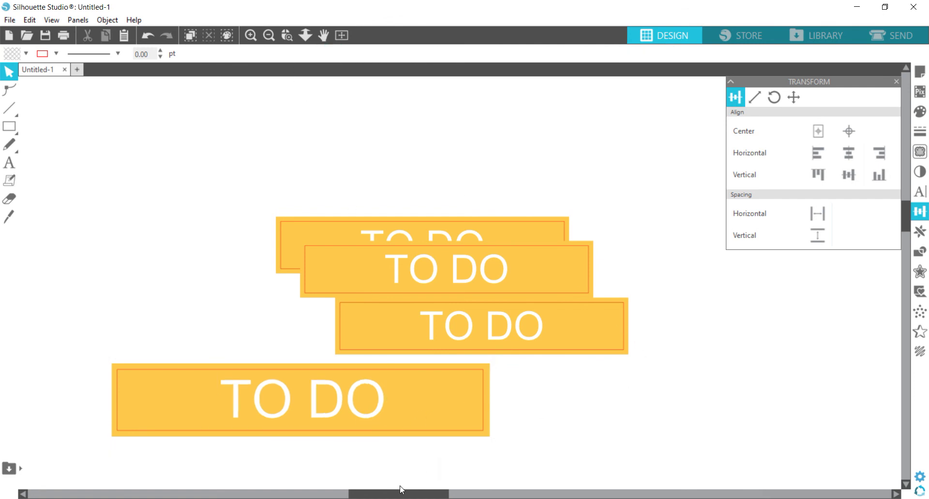
{"action": "left_click", "coordinate": [311, 394]}
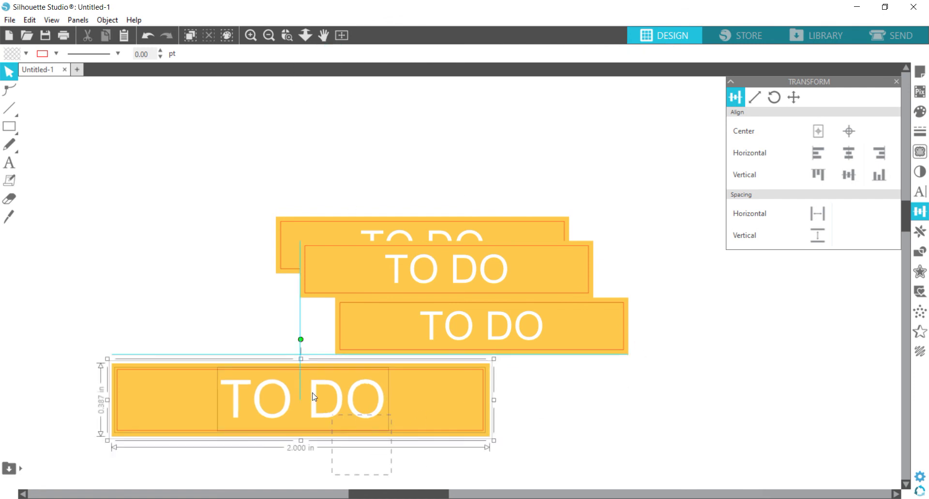
{"action": "left_click", "coordinate": [849, 153]}
{"action": "left_click", "coordinate": [677, 438]}
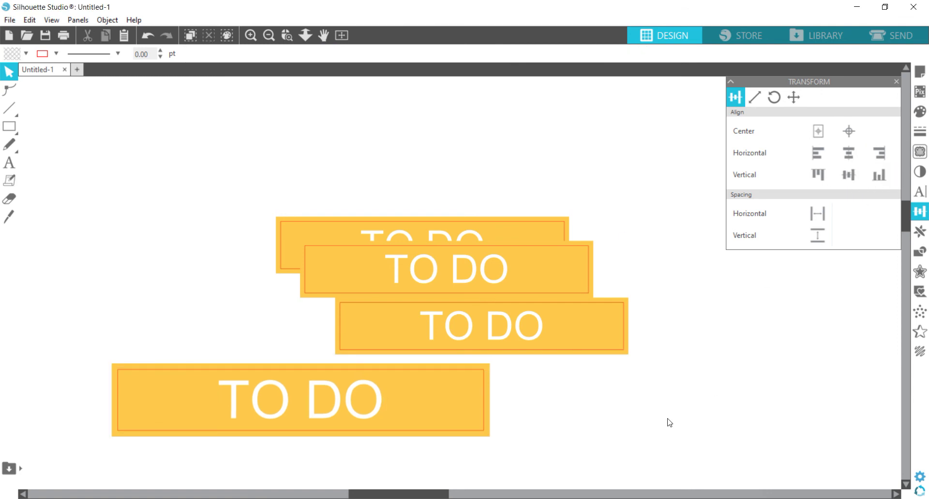